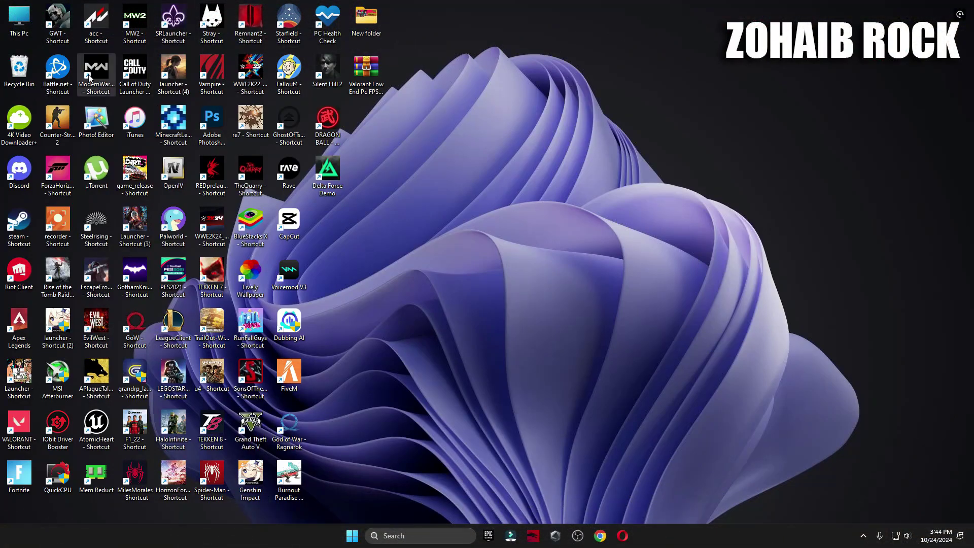
Open the live folder inside Riot Games > VALORANT on the Gaming (D:) drive.
key("super+e")
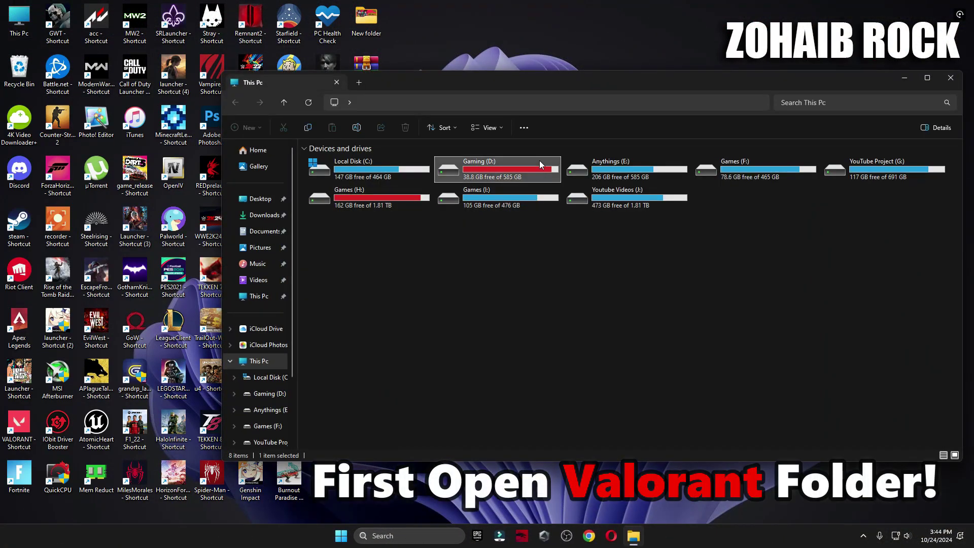
double_click(540, 161)
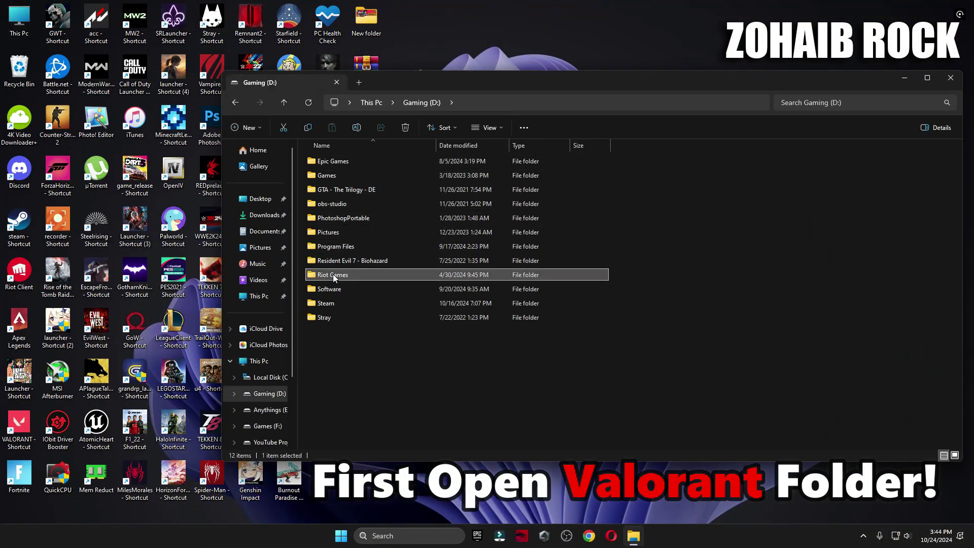
double_click(330, 276)
left_click(340, 192)
double_click(338, 192)
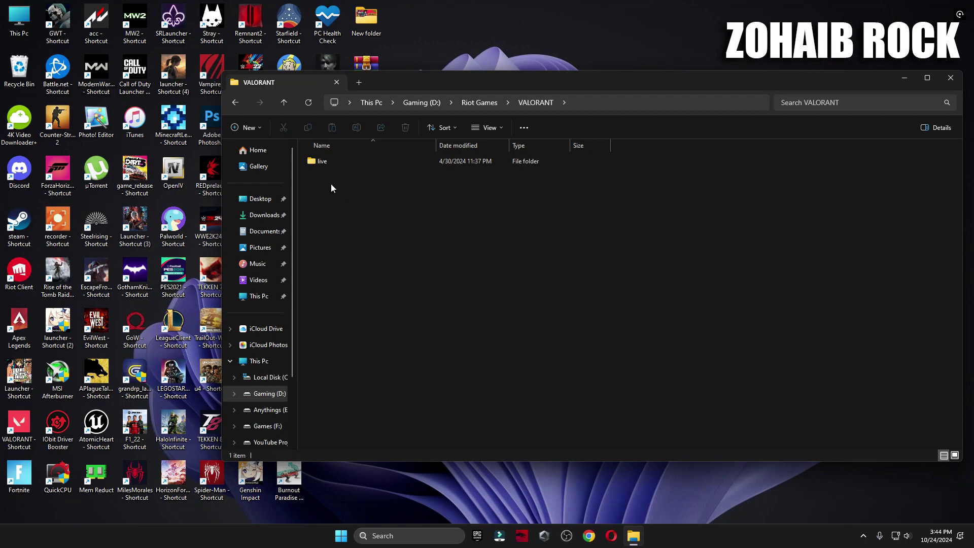
double_click(321, 162)
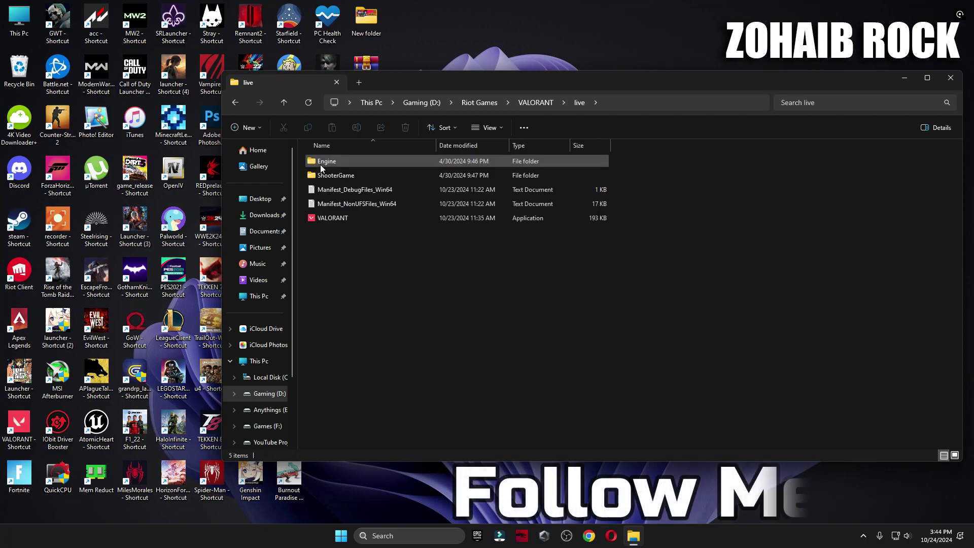
Open the compatibility settings of the VALORANT application and clear all of its option checkboxes.
right_click(327, 218)
left_click(383, 442)
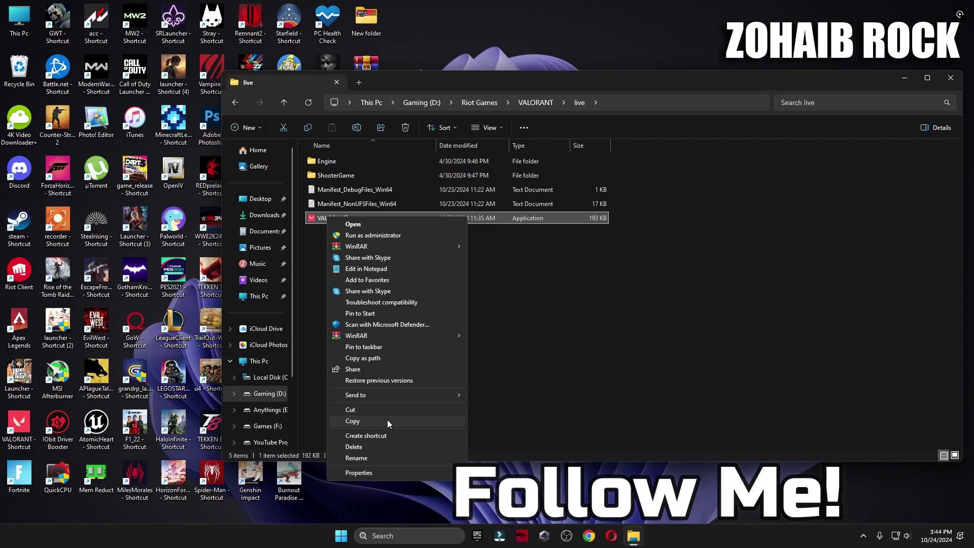
left_click(384, 470)
left_click(421, 250)
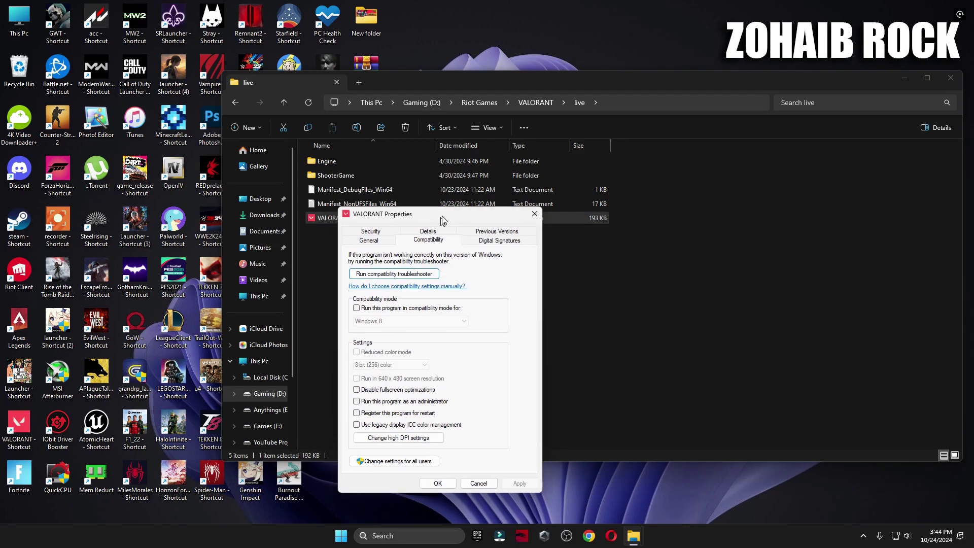
left_click(394, 295)
left_click(395, 307)
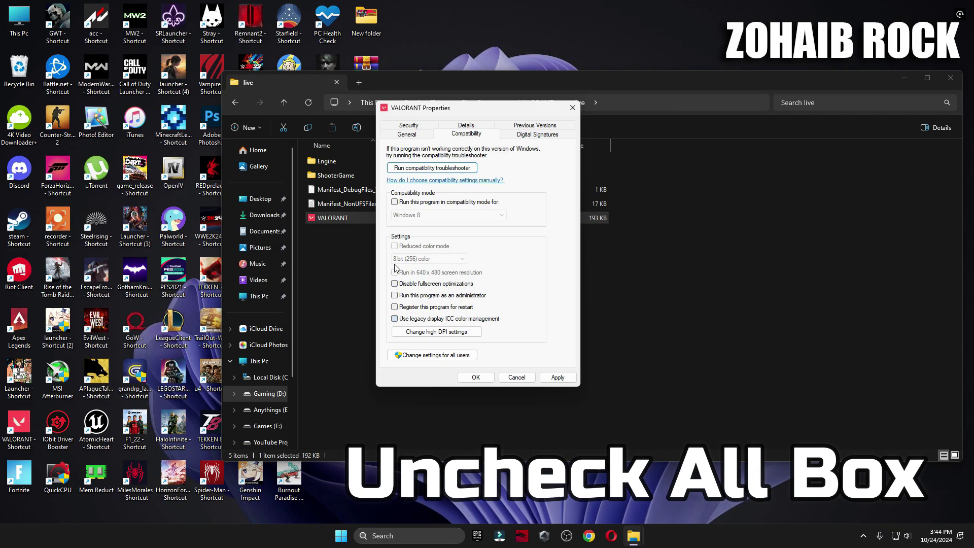
Override VALORANT's high DPI scaling behavior with scaling performed by Application, and save its properties.
left_click(436, 331)
left_click(423, 303)
left_click(477, 317)
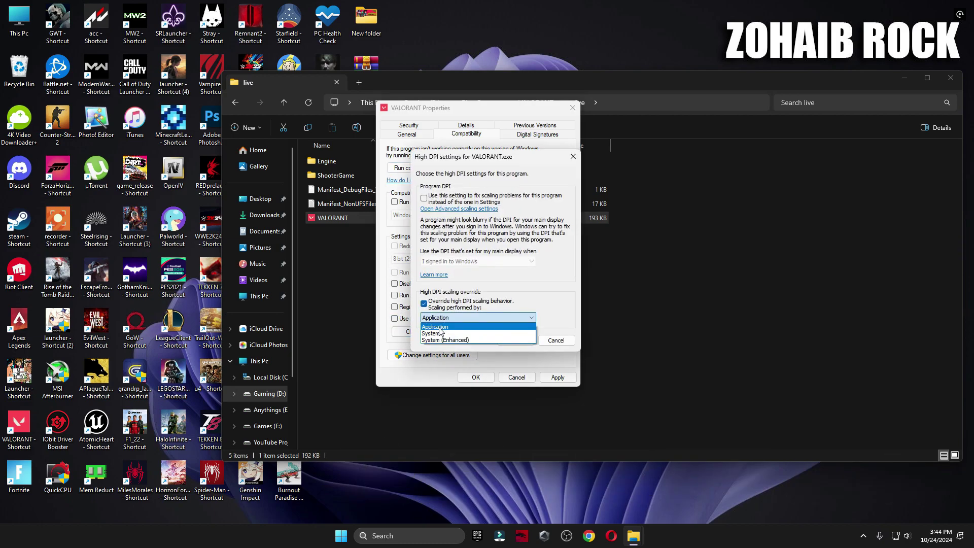
left_click(456, 319)
left_click(513, 340)
left_click(476, 377)
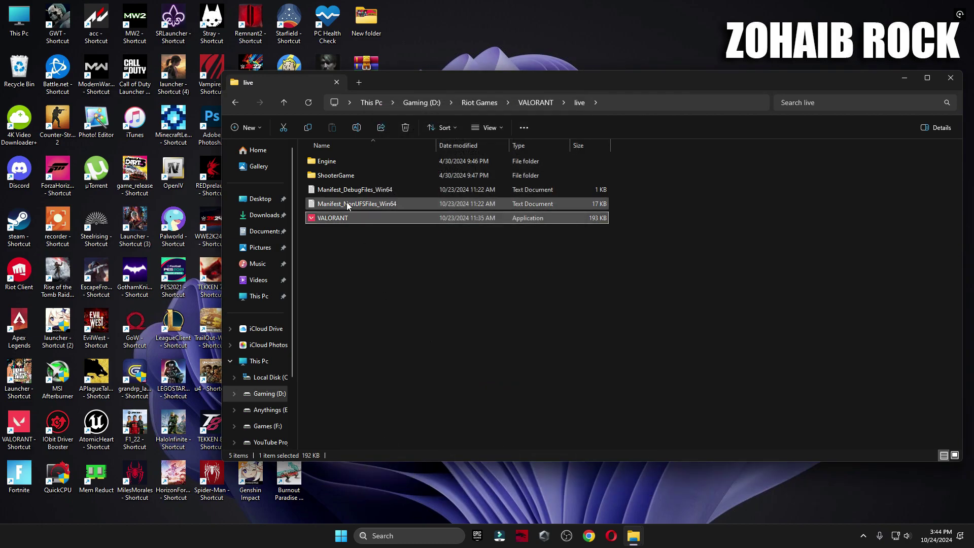
Go to the ShooterGame > Binaries > Win64 folder and find the VALORANT-Win64-Shipping application.
double_click(331, 175)
left_click(331, 161)
double_click(331, 161)
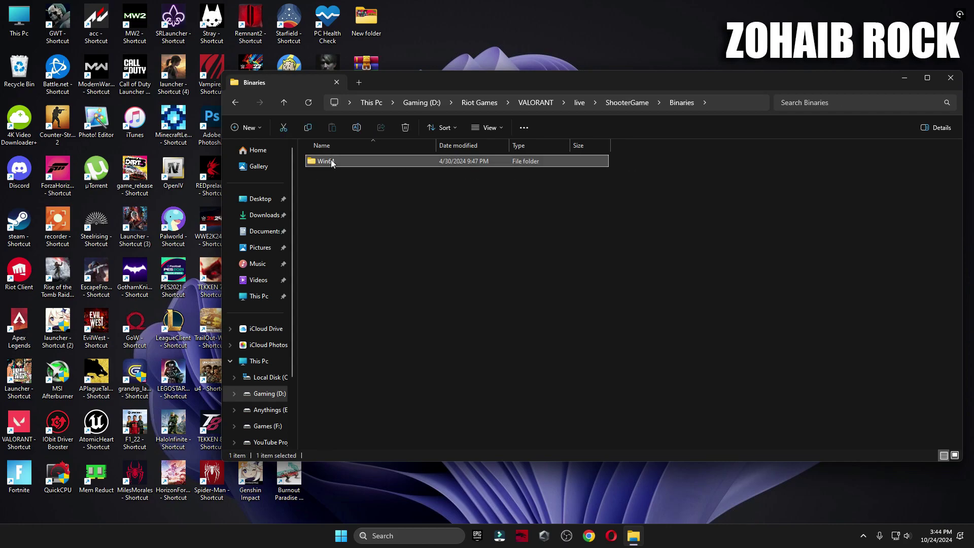
double_click(331, 160)
scroll(369, 239, "down", 10)
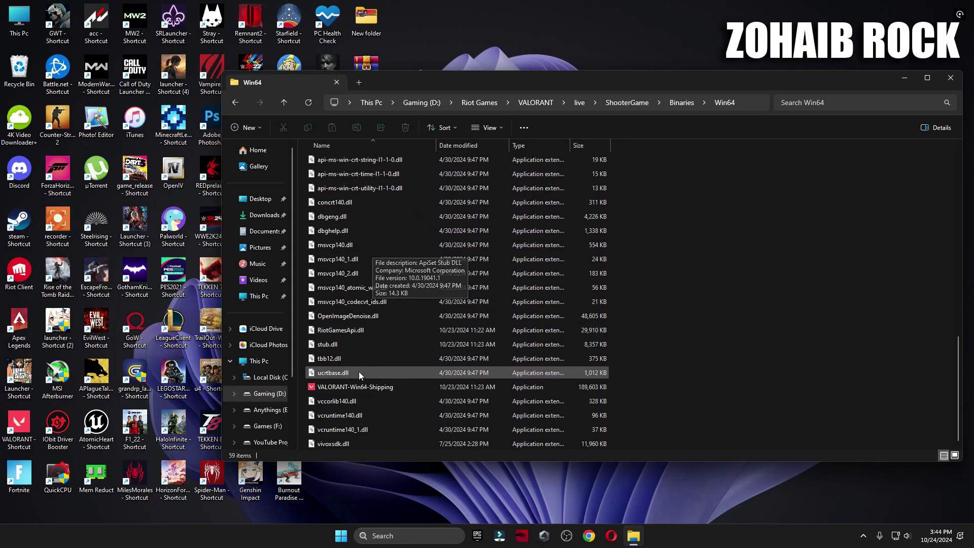
Open the compatibility settings of VALORANT-Win64-Shipping and clear all of its option checkboxes.
right_click(351, 388)
left_click(385, 379)
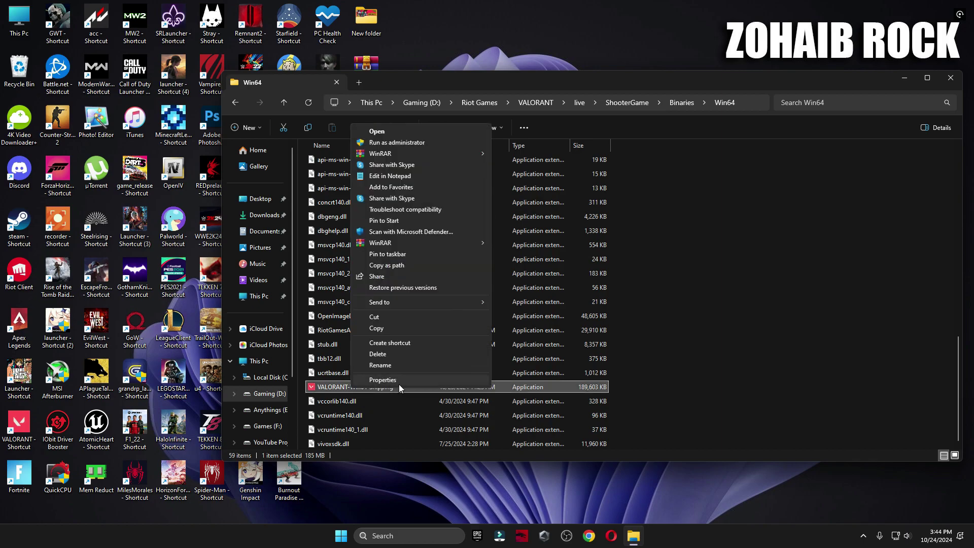
left_click(405, 377)
left_click_drag(458, 237, 462, 148)
left_click(468, 173)
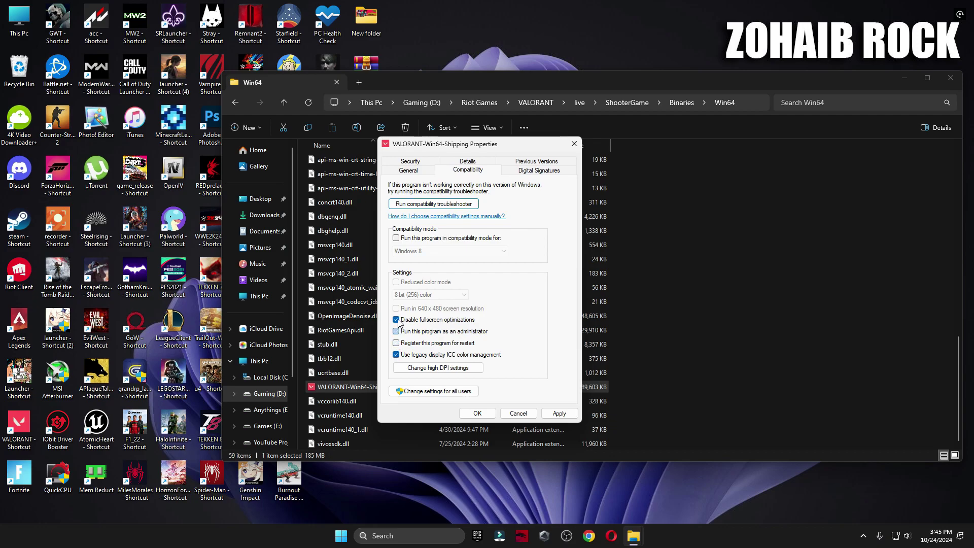
Override VALORANT-Win64-Shipping's high DPI scaling with scaling performed by Application, save its properties and close the folder window.
left_click(427, 368)
left_click(433, 339)
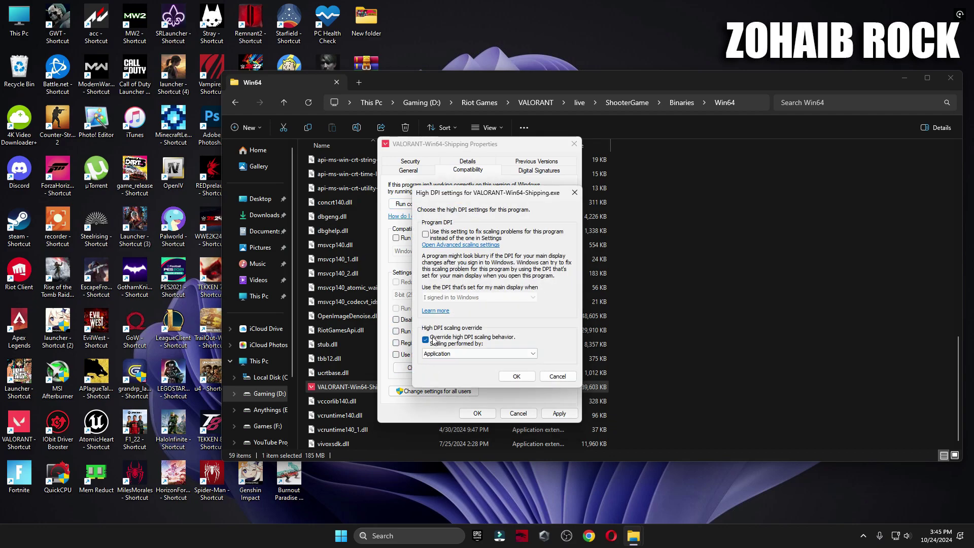
left_click(436, 346)
left_click(444, 353)
left_click(515, 377)
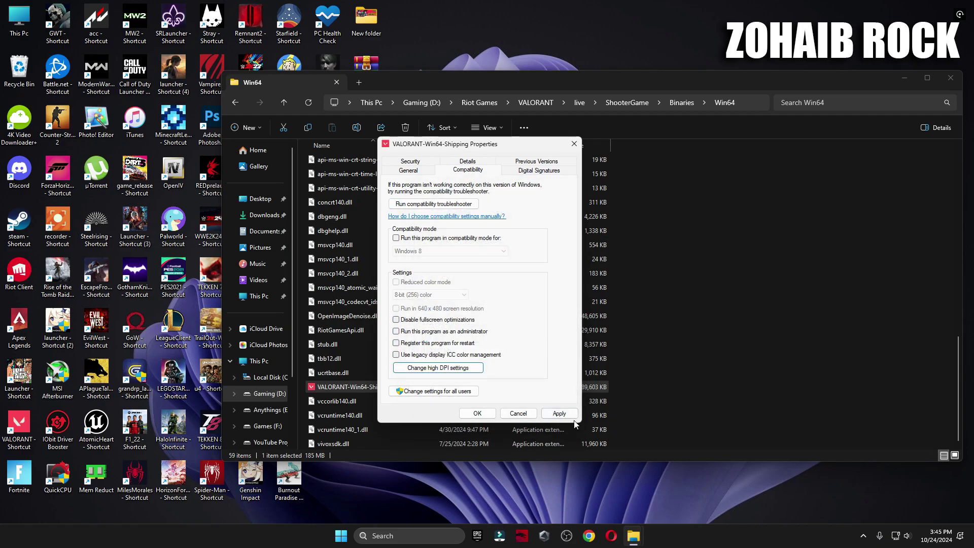
left_click(491, 415)
left_click(950, 77)
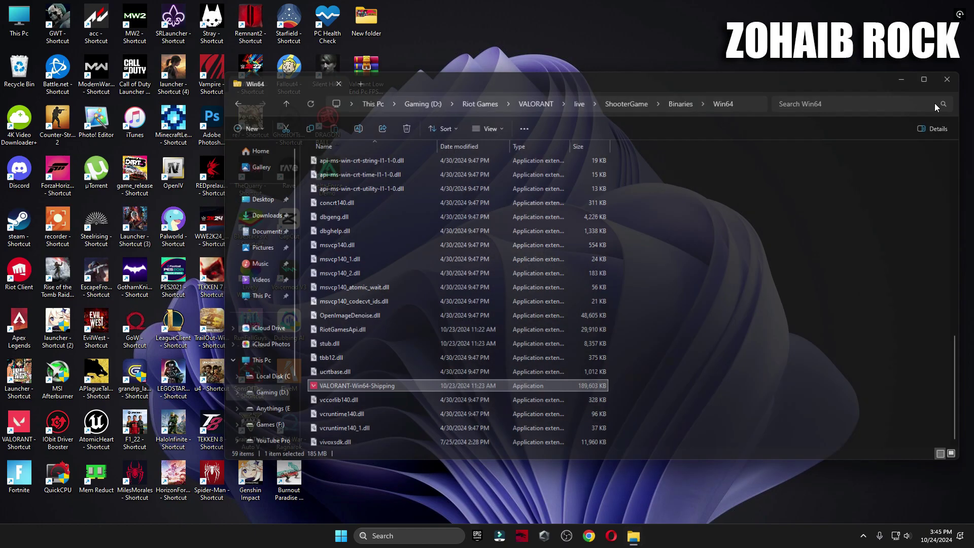
Move the Valorant Low End Pc FPS Boost Pack archive to an empty desktop area and extract it there.
left_click_drag(549, 150, 558, 167)
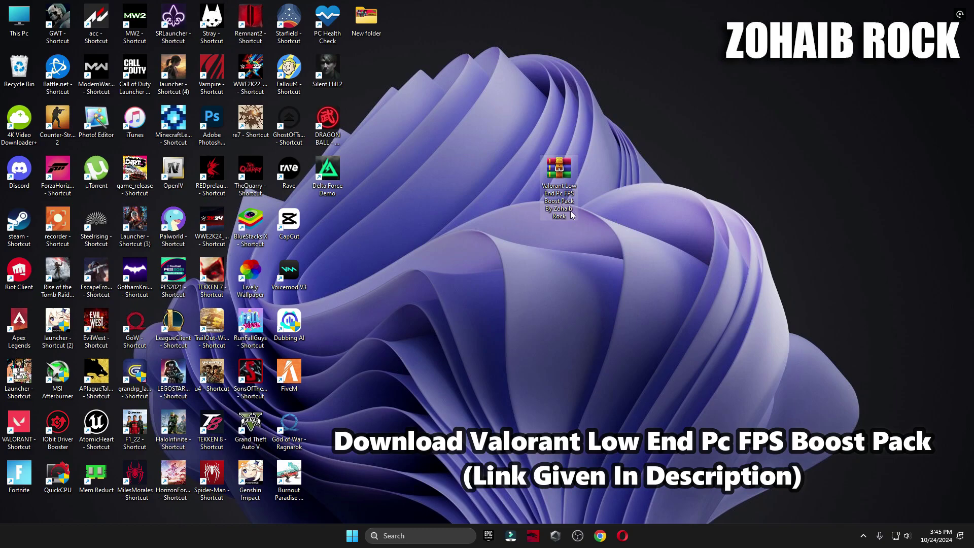
right_click(553, 192)
mouse_move(595, 382)
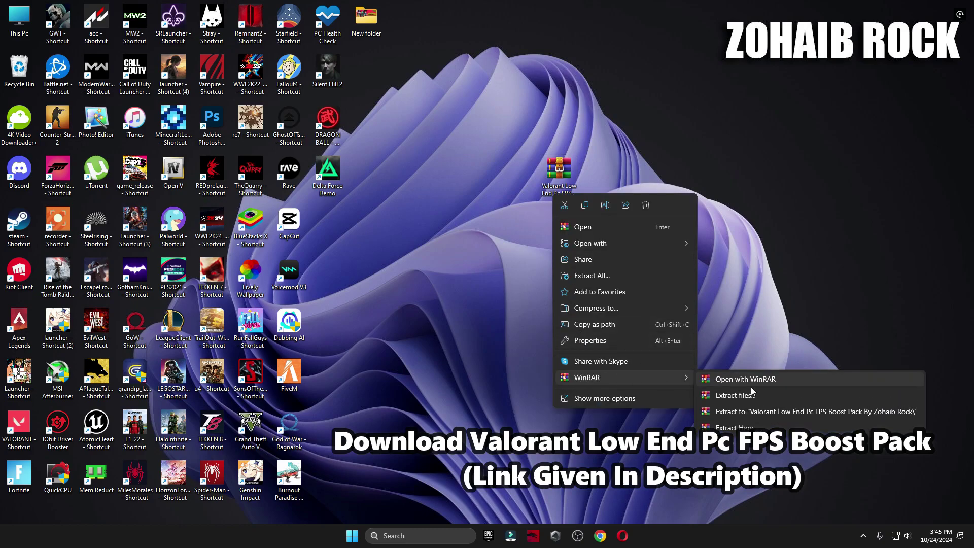
left_click(760, 429)
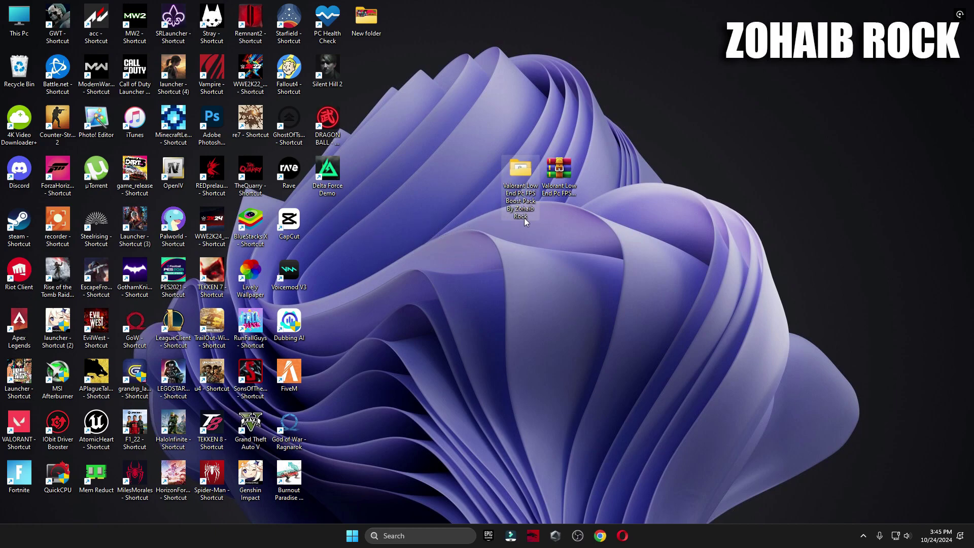
Open the extracted boost pack's 0 Start folder and launch the Create A Restore Point shortcut.
double_click(519, 170)
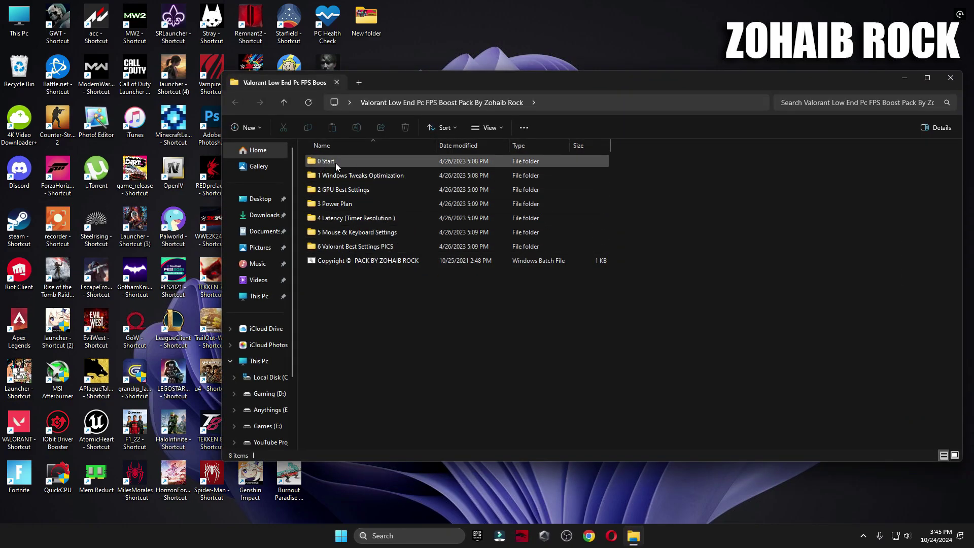
double_click(338, 162)
double_click(336, 160)
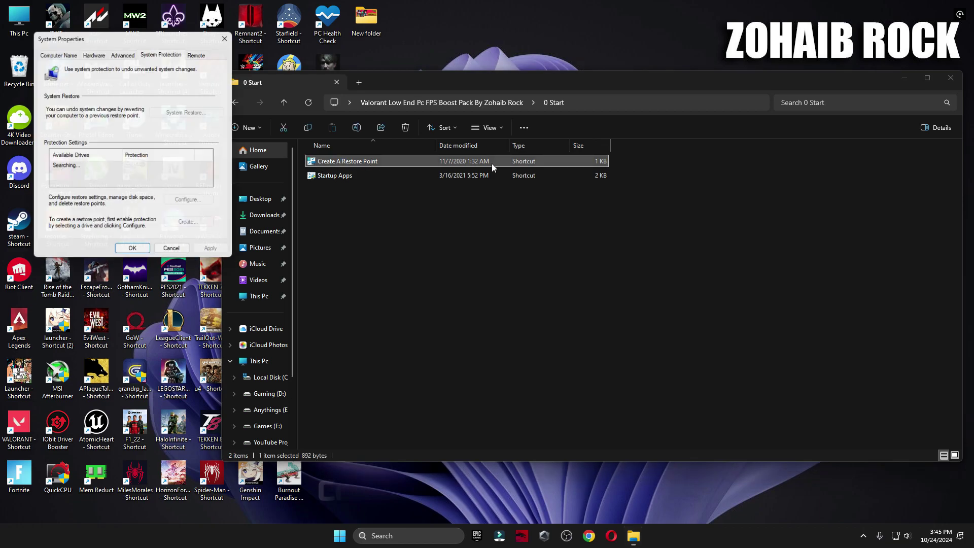
Open the protection configuration for Local Disk (C:) and confirm it with system protection turned on.
left_click(904, 77)
left_click_drag(173, 42, 585, 66)
scroll(509, 205, "down", 2)
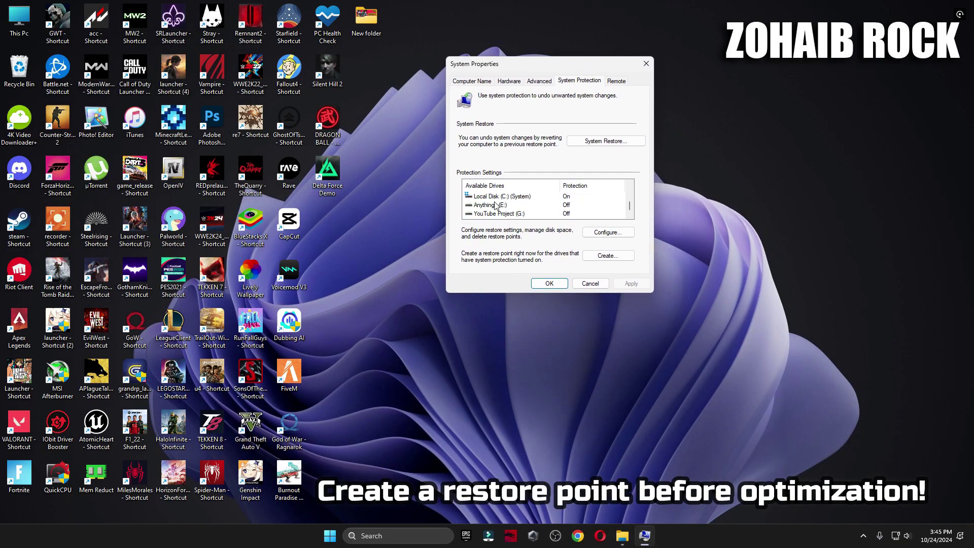
left_click(503, 197)
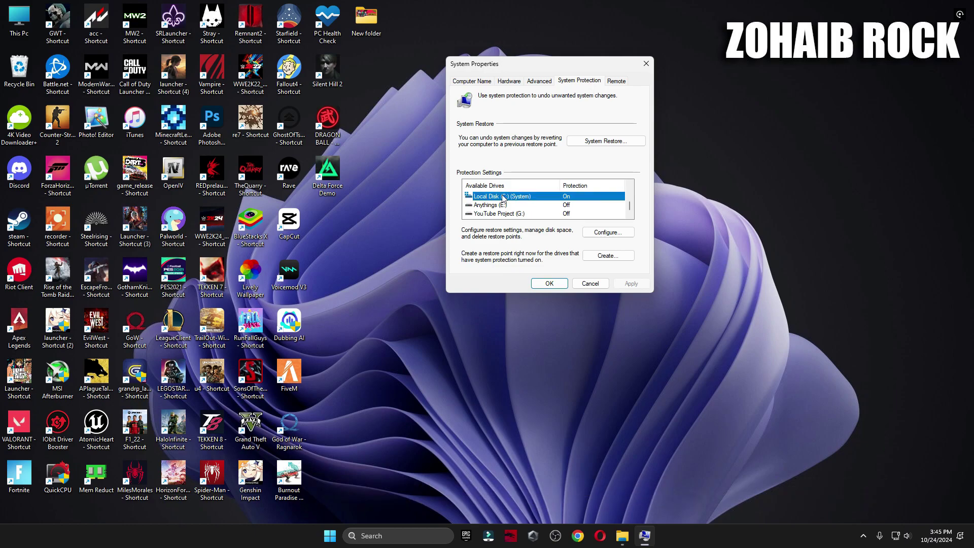
left_click(616, 233)
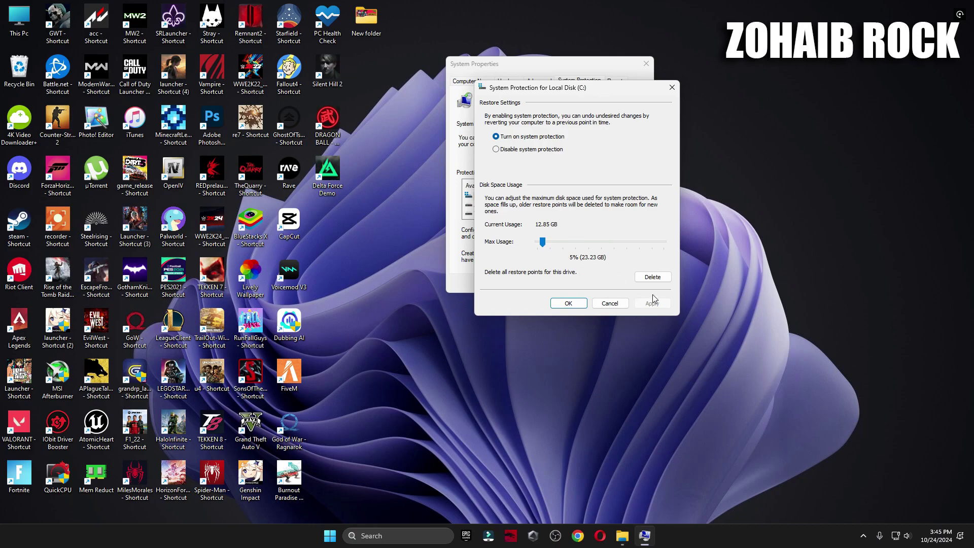
left_click(568, 304)
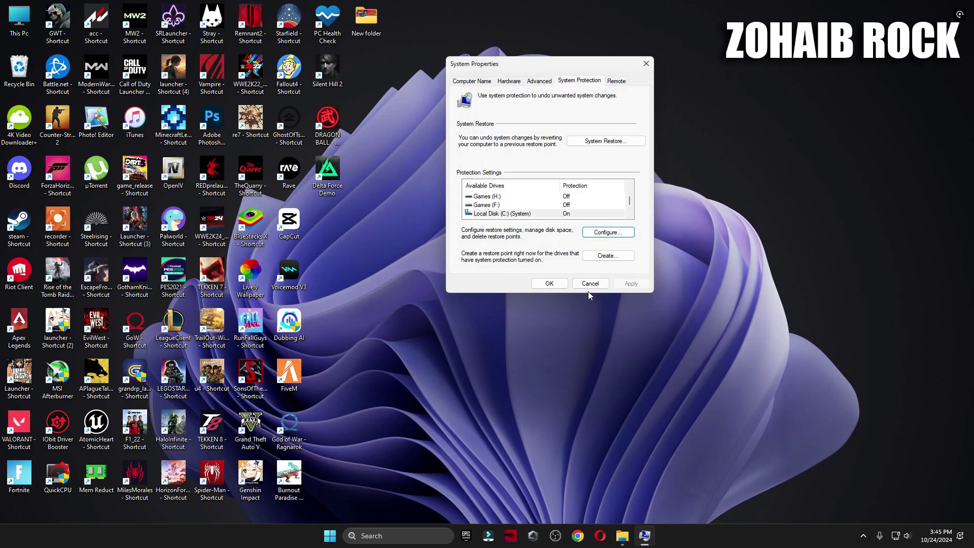
Create a restore point with the description "backup" and close System Properties.
left_click(613, 256)
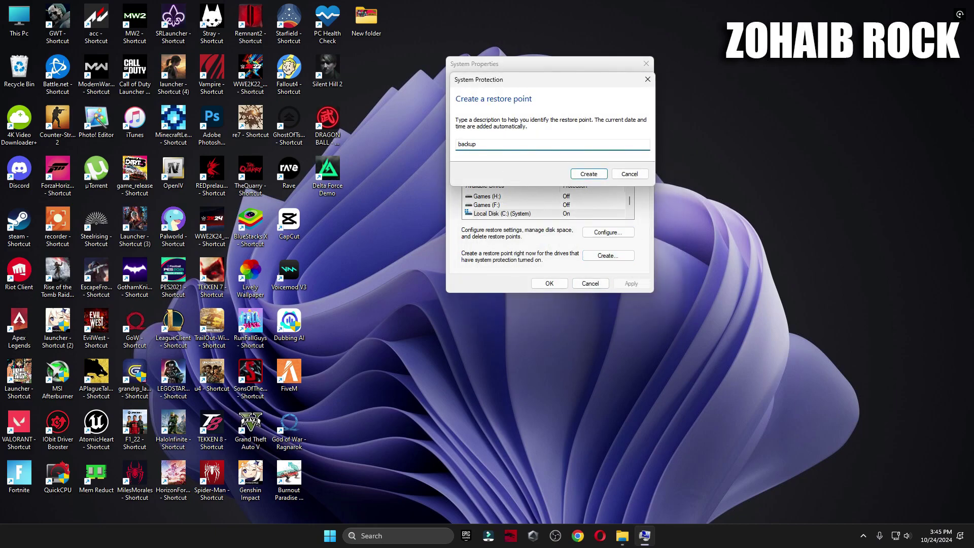
key("Return")
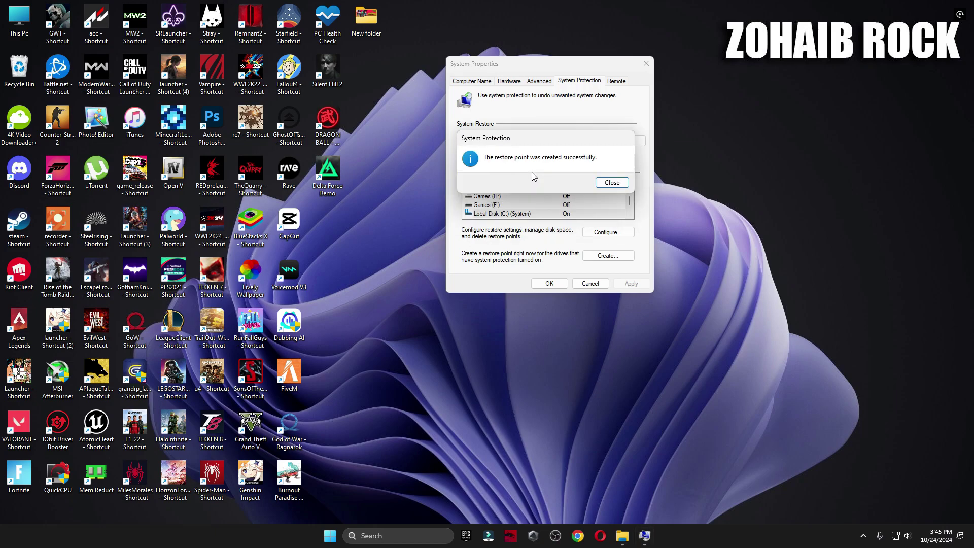
left_click(611, 183)
left_click(550, 283)
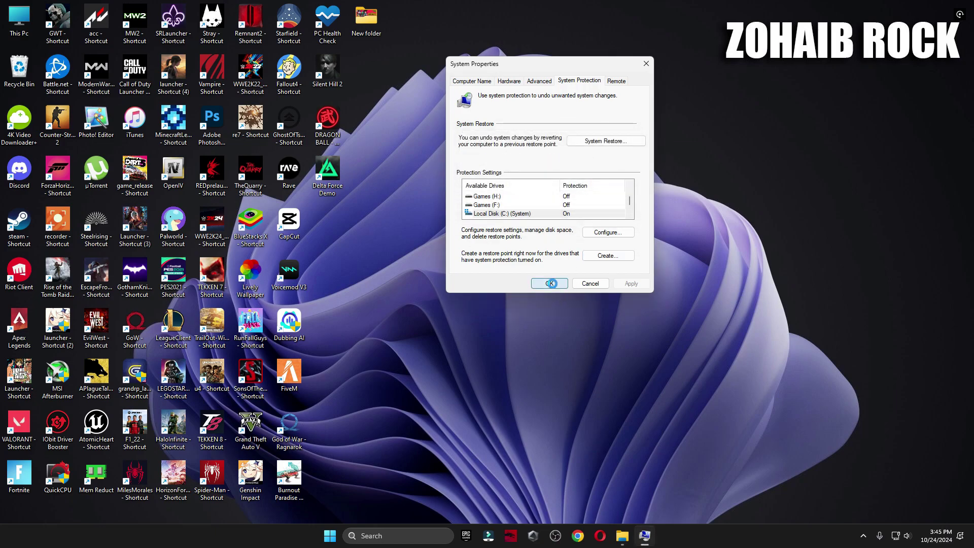
Launch the Startup Apps shortcut from the 0 Start folder and disable uTorrent at startup.
left_click(634, 534)
double_click(343, 177)
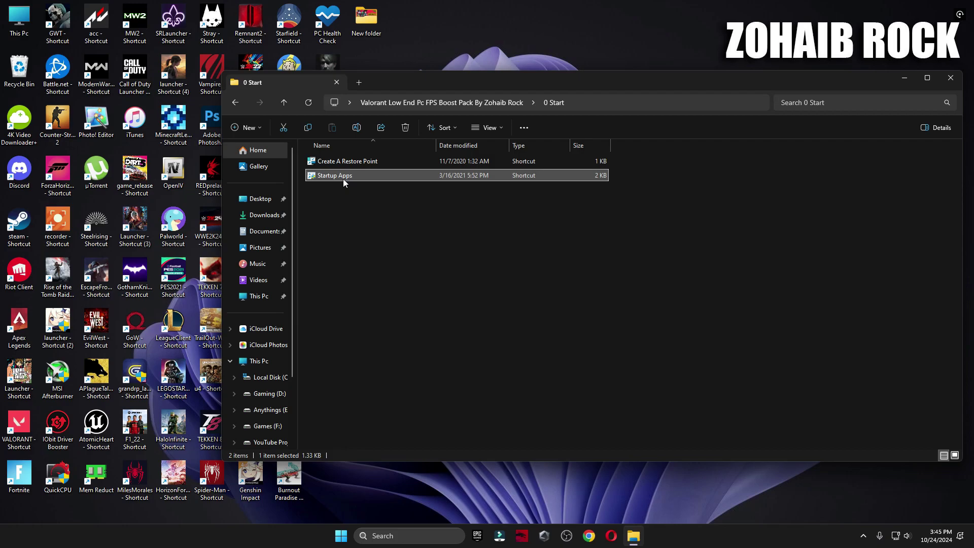
scroll(515, 238, "down", 10)
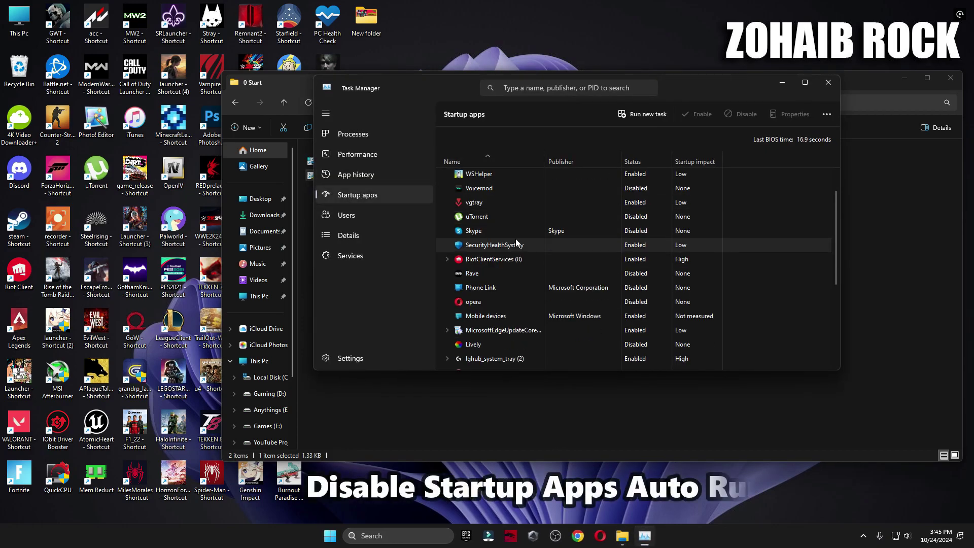
scroll(576, 234, "up", 10)
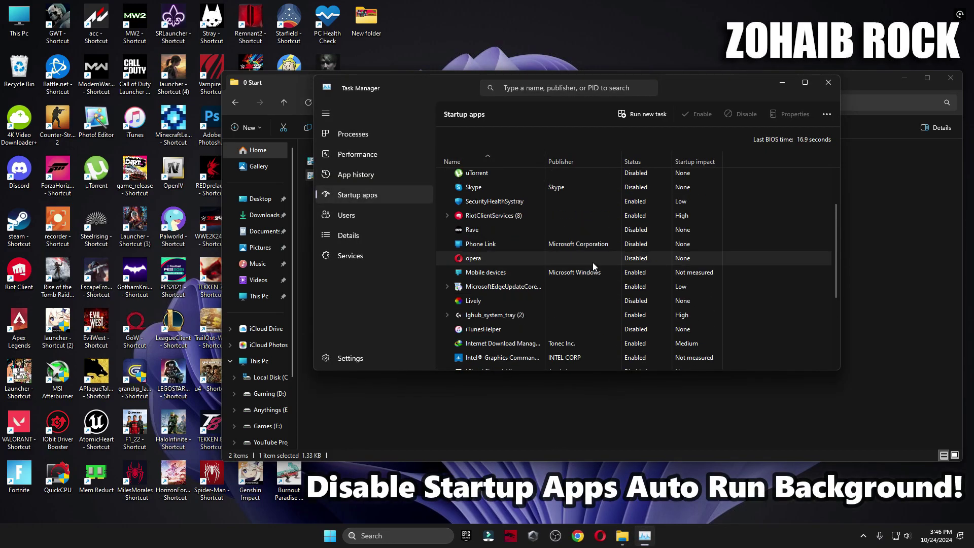
left_click(603, 232)
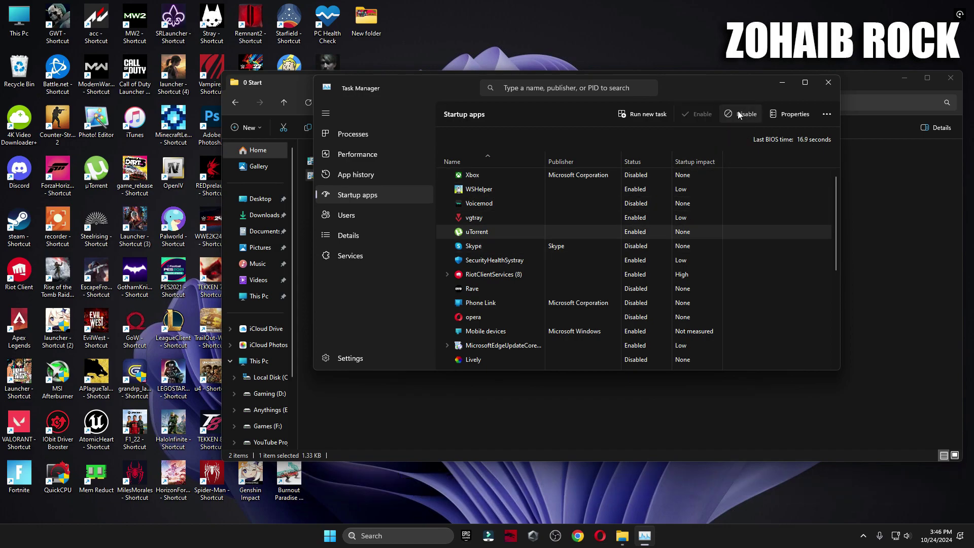
left_click(738, 114)
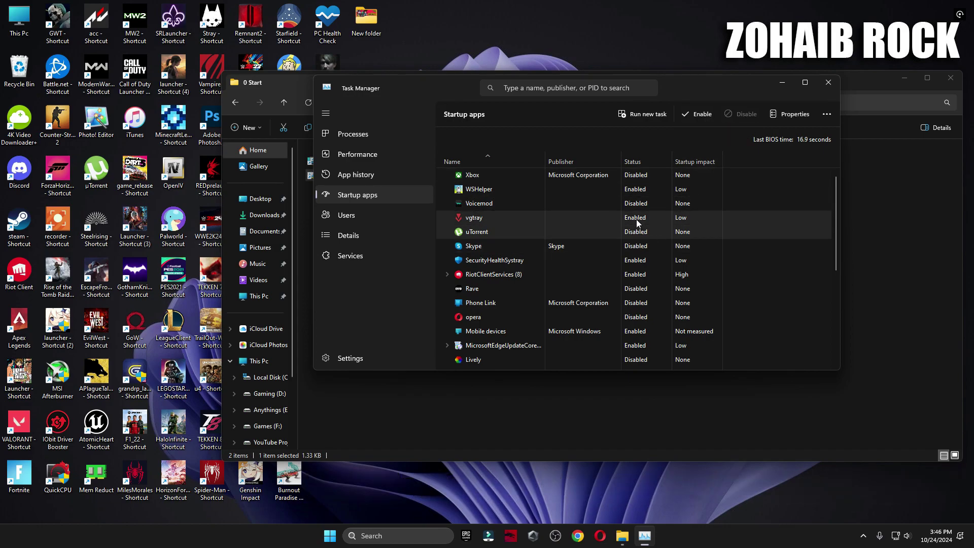
Review the remaining startup apps and their enabled or disabled status, then close Task Manager.
left_click(567, 207)
left_click(594, 243)
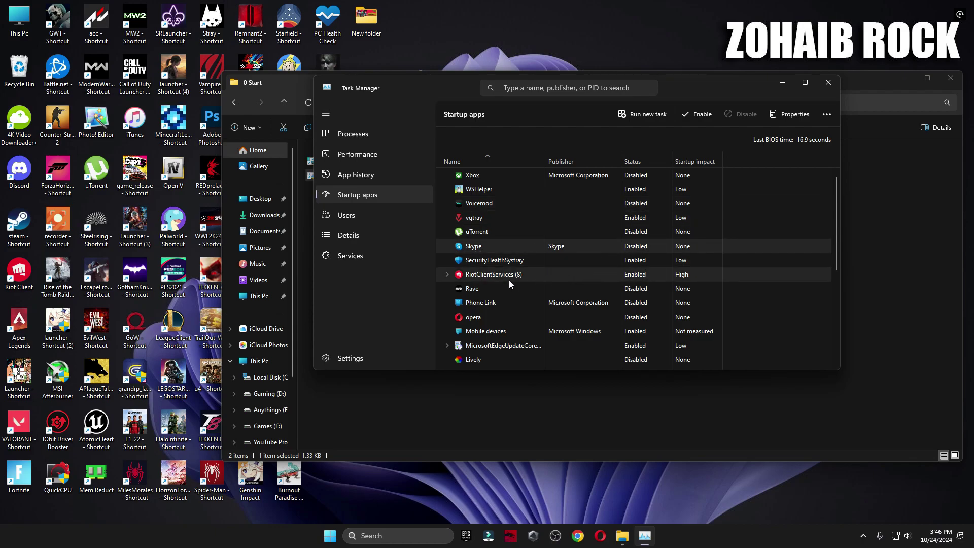
left_click(479, 287)
scroll(558, 304, "down", 2)
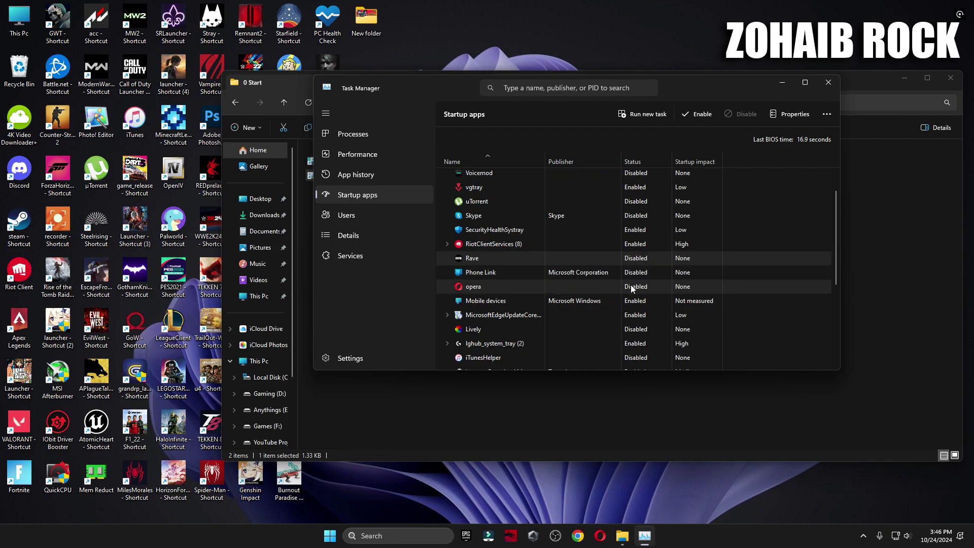
left_click(478, 329)
scroll(651, 314, "down", 3)
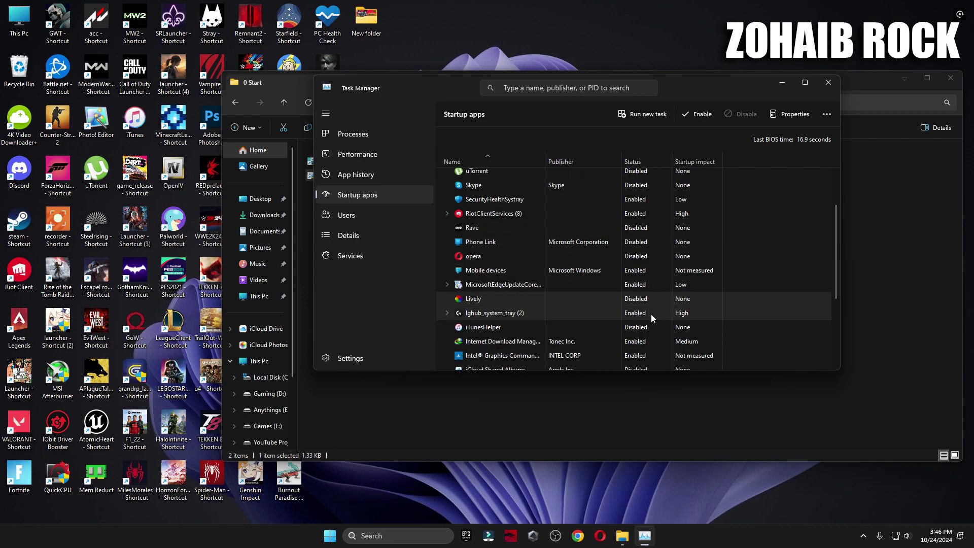
left_click(480, 286)
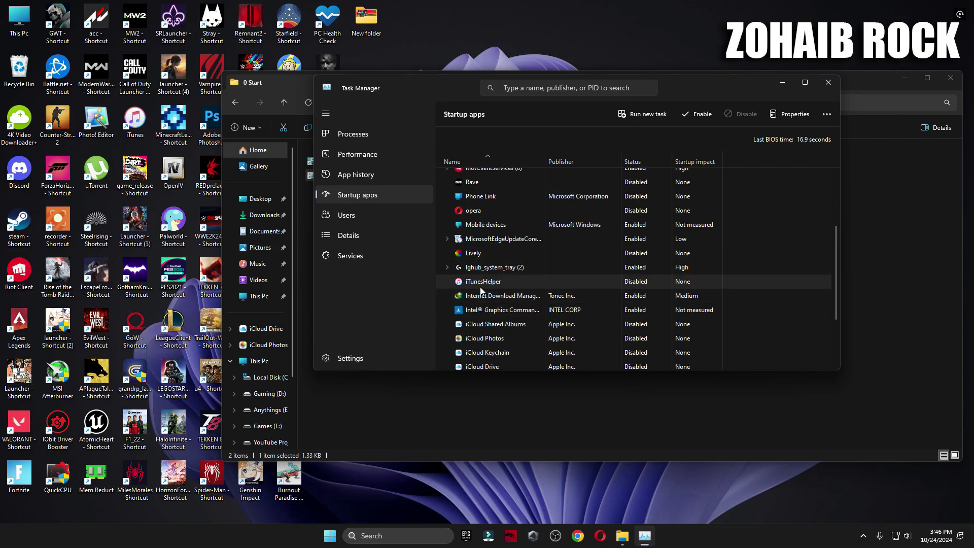
scroll(650, 284, "down", 2)
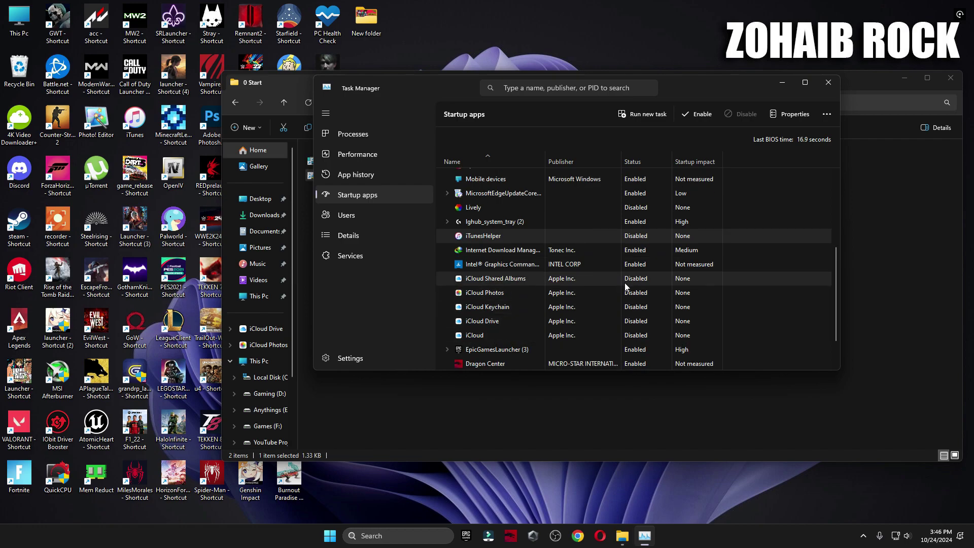
scroll(626, 285, "down", 1)
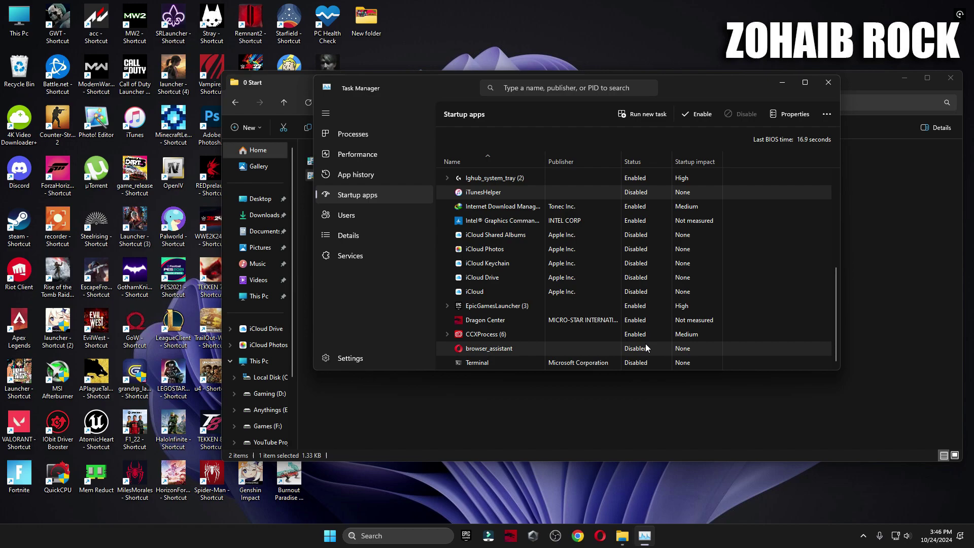
left_click(828, 83)
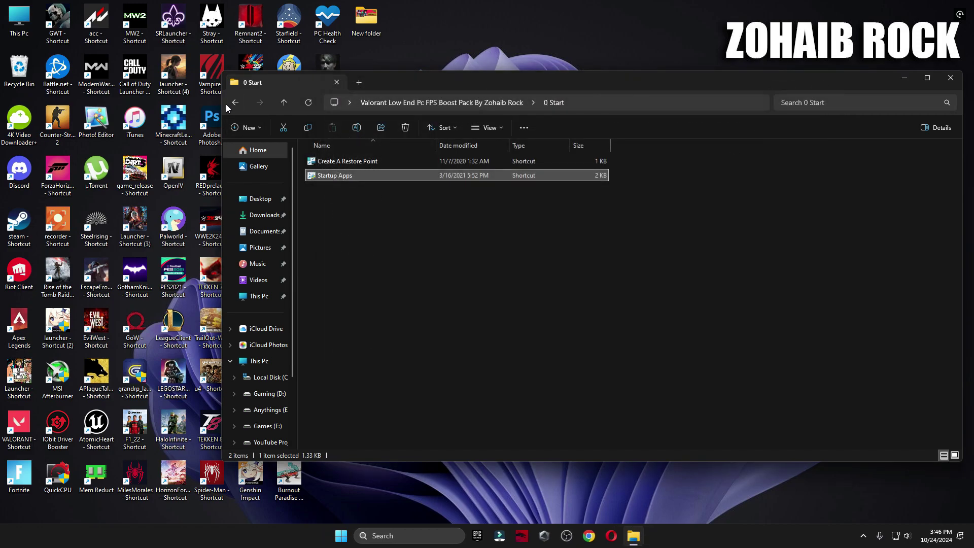
Open the boost pack's 1 Windows Tweaks Optimization folder and look at the Windows Settings app.
left_click(233, 103)
double_click(343, 175)
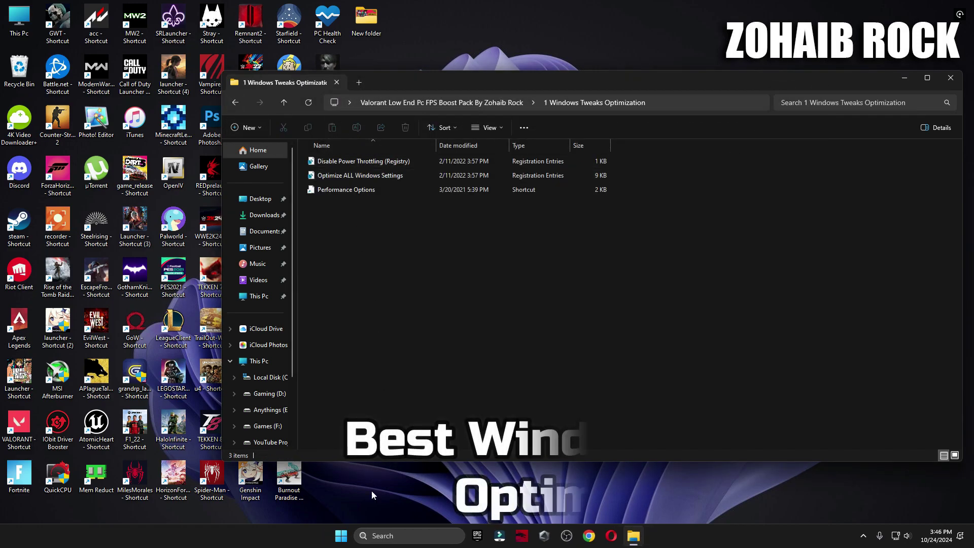
left_click(341, 535)
left_click(511, 239)
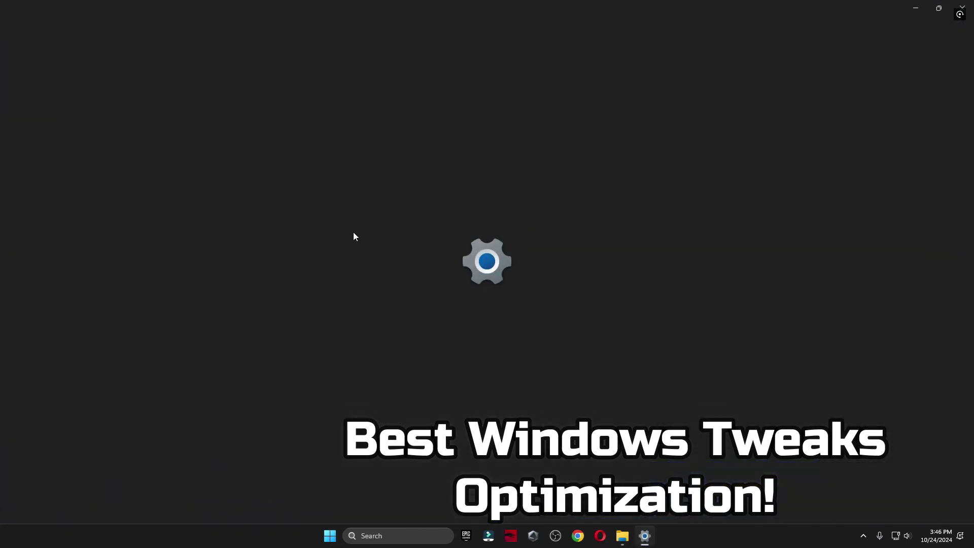
scroll(289, 309, "down", 5)
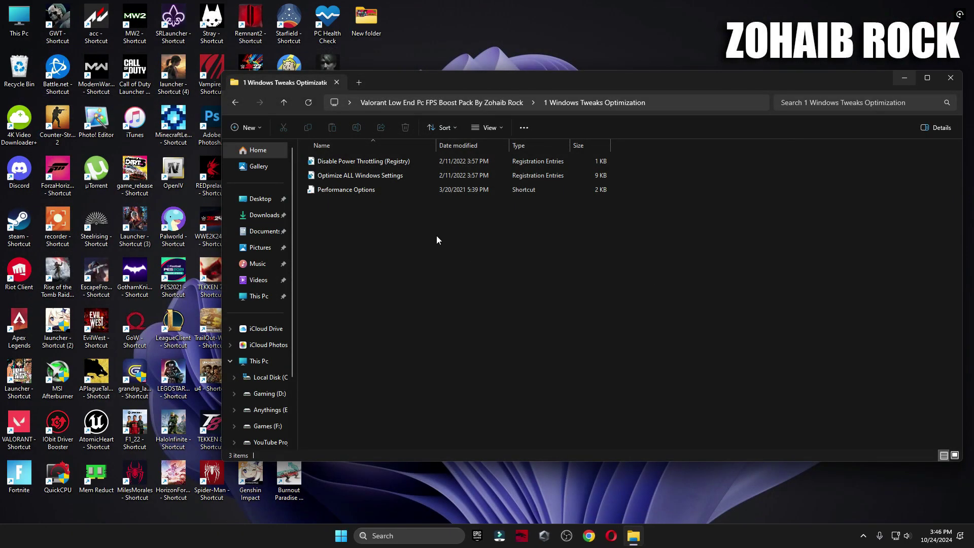
Merge the Optimize ALL Windows Settings file into the registry, approving the security and registry confirmations.
double_click(365, 174)
left_click(435, 347)
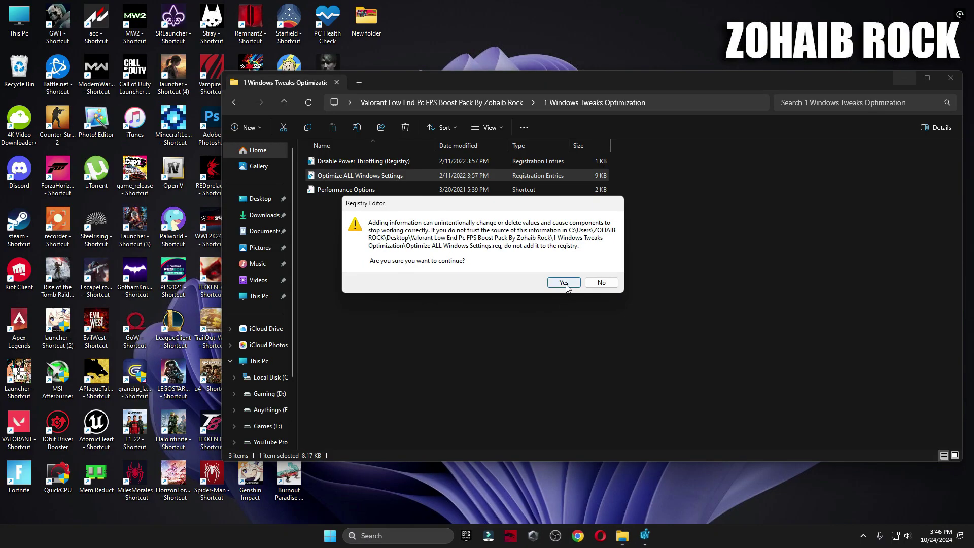
left_click(562, 283)
left_click(600, 269)
Merge the Disable Power Throttling (Registry) file into the registry, approving the security and registry confirmations.
double_click(376, 162)
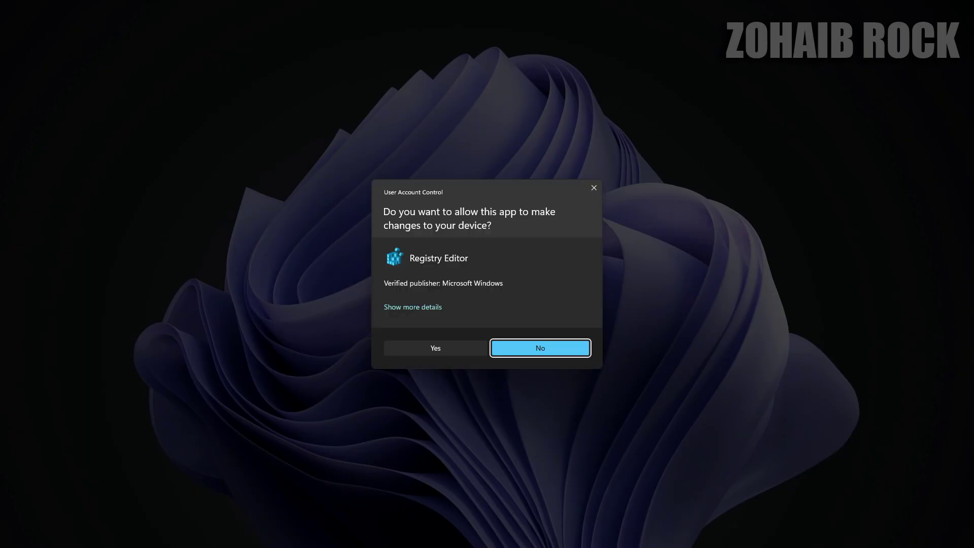
left_click(512, 347)
left_click(564, 282)
left_click(602, 269)
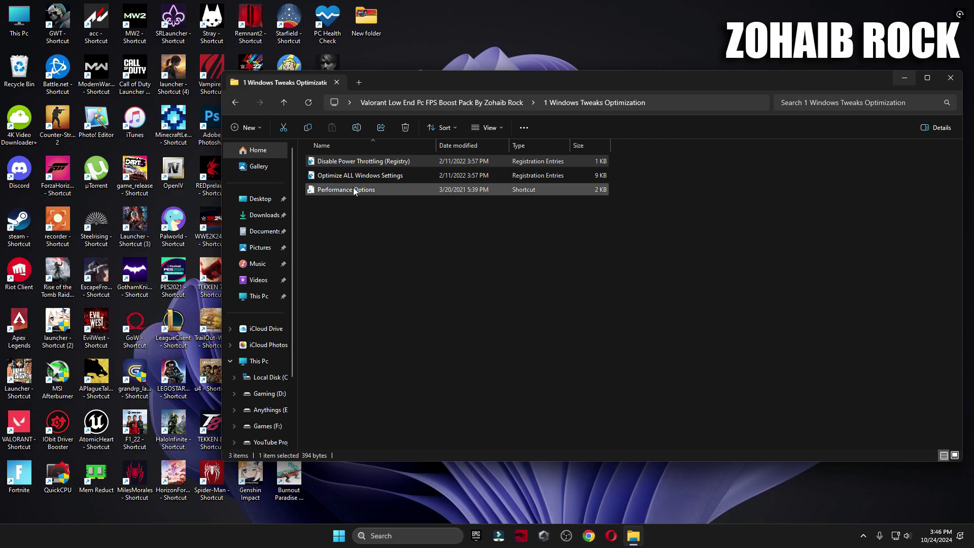
Launch the Performance Options shortcut and confirm the visual effects with "Let Windows choose what's best for my computer".
double_click(353, 187)
left_click_drag(344, 143, 444, 91)
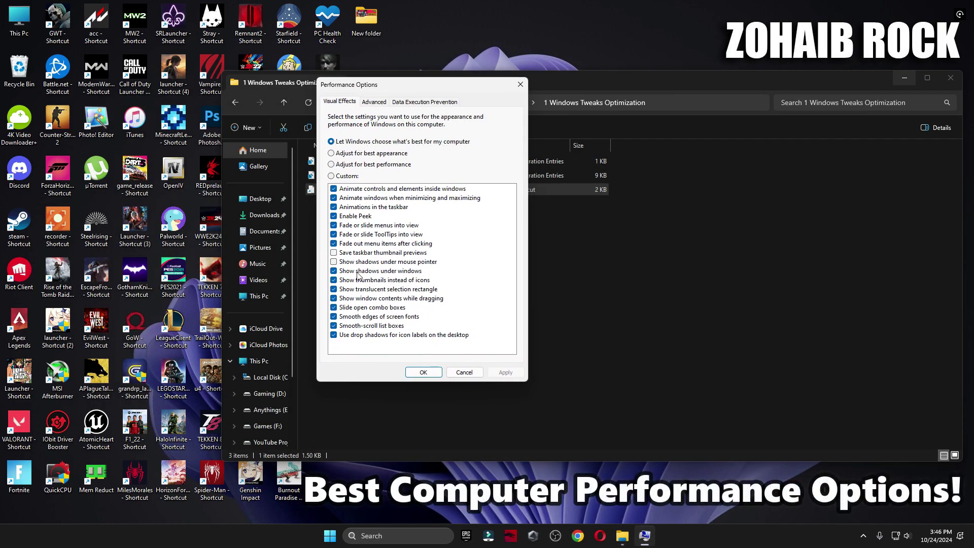
left_click(423, 372)
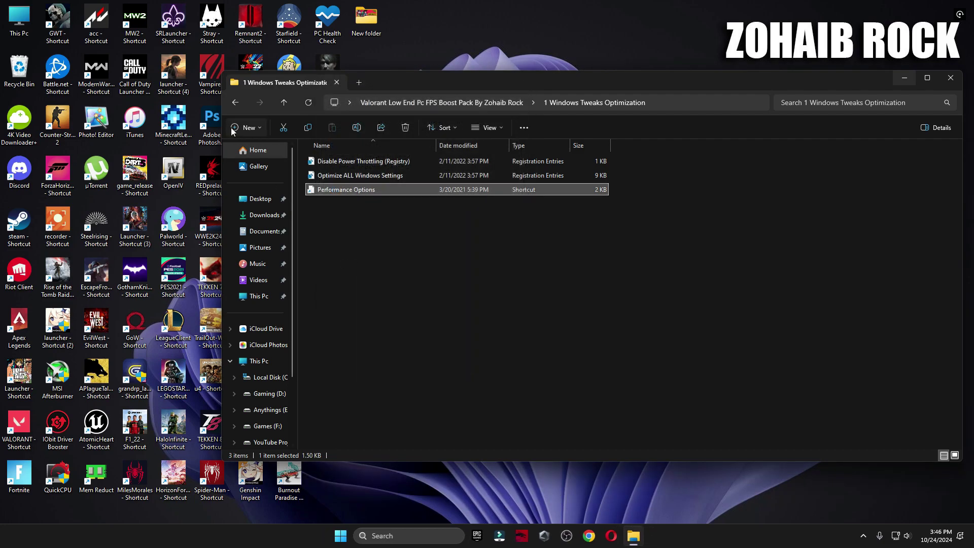
Go to the pack's 2 GPU Best Settings folder and view the AMD advanced settings reference images.
left_click(234, 102)
left_click(337, 188)
double_click(337, 188)
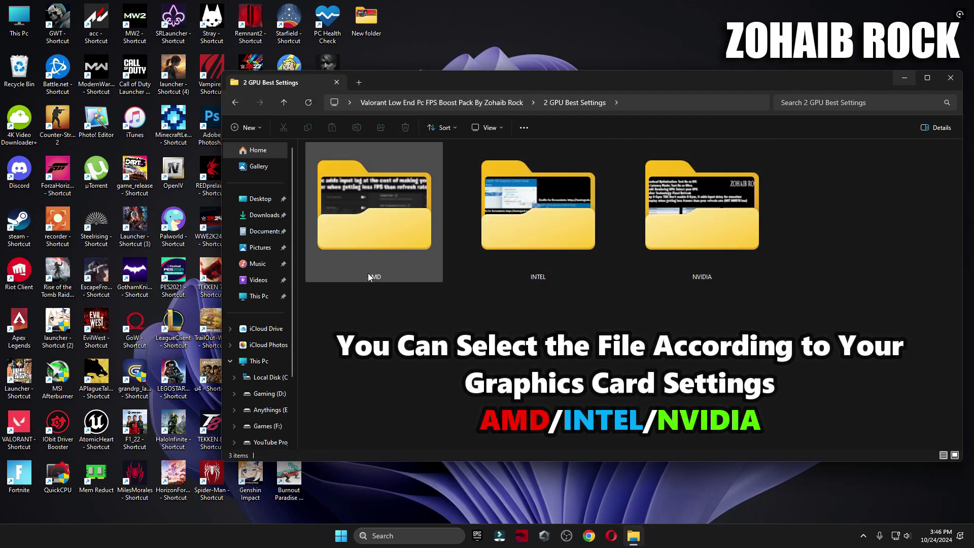
double_click(348, 195)
double_click(334, 183)
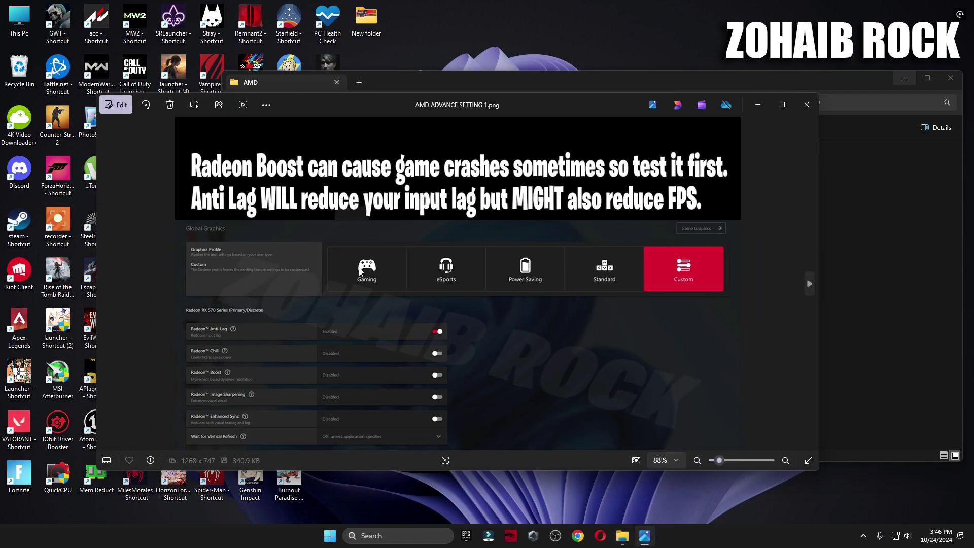
key("Right")
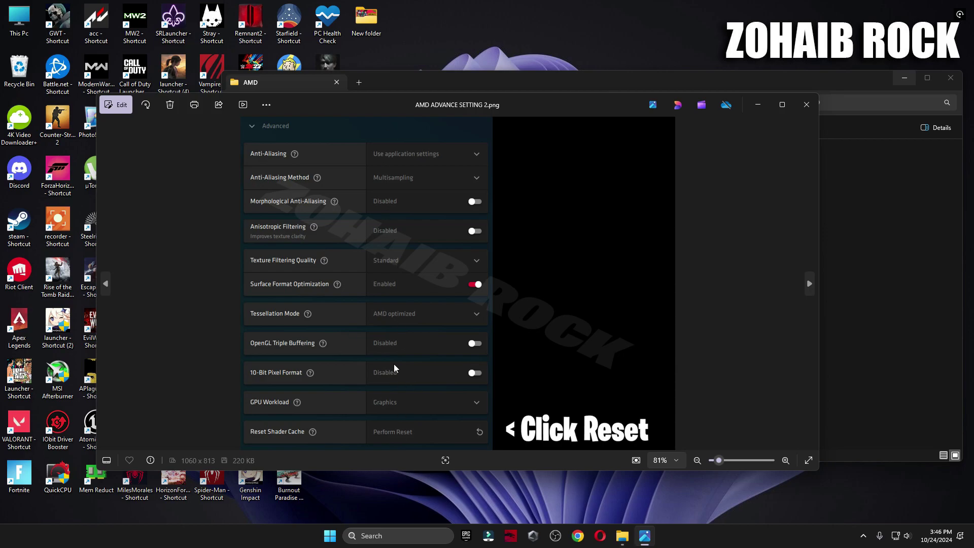
key("Right")
left_click(807, 104)
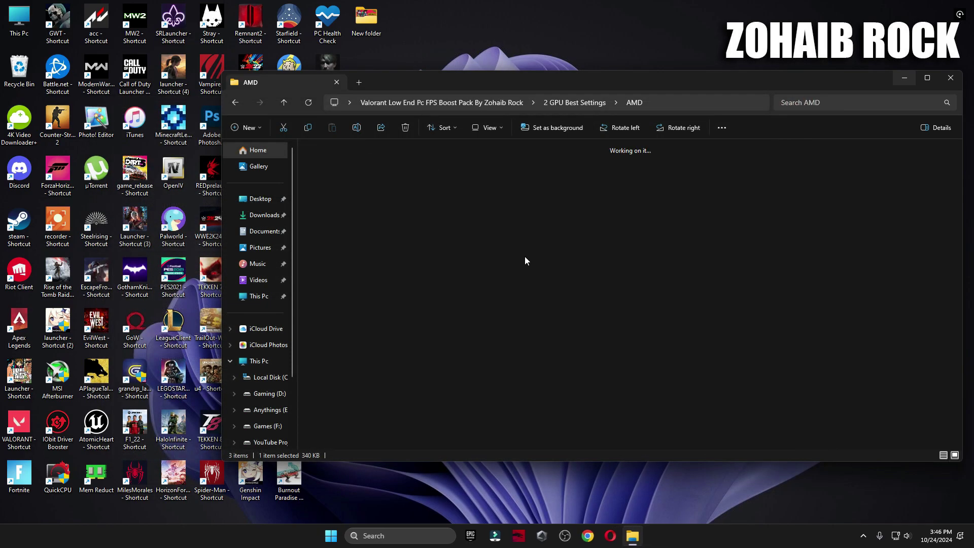
View the Intel Graphics Command Center and Intel HD Graphics Control Panel reference images in the INTEL folder.
key("alt+Left")
double_click(550, 207)
left_click(350, 175)
key("Return")
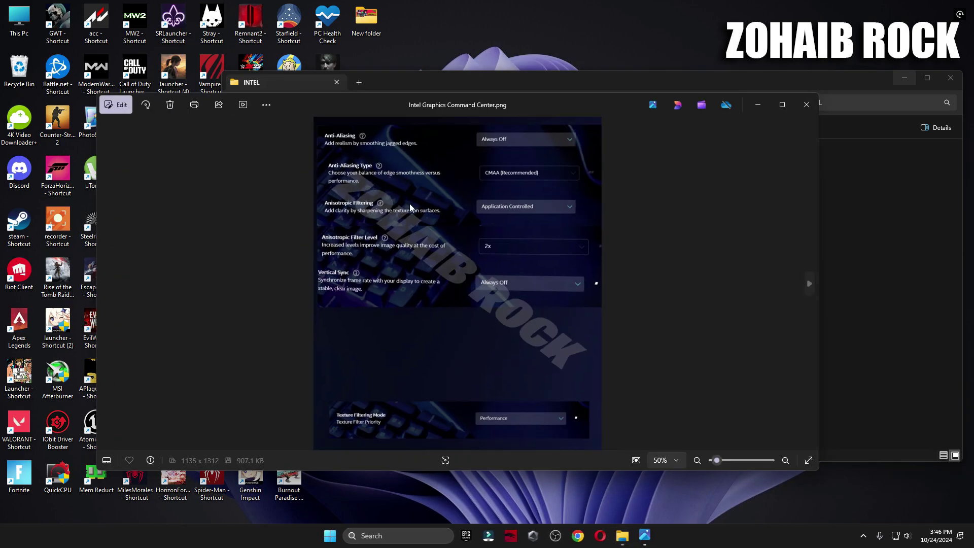
key("Right")
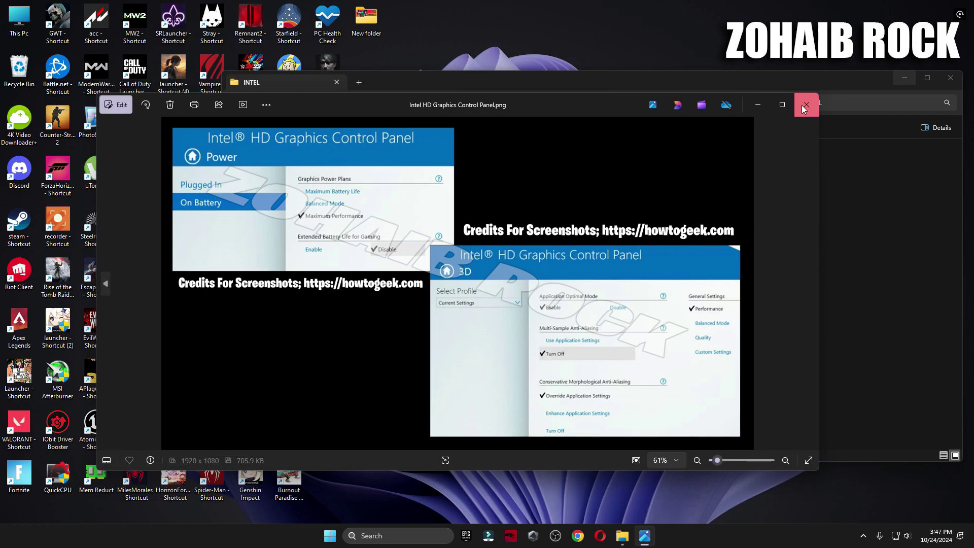
left_click(805, 106)
Open the NVIDIA folder and view the NVIDIA Settings (Manage 3D Settings) reference image.
key("alt+Left")
double_click(653, 259)
left_click(333, 188)
key("Return")
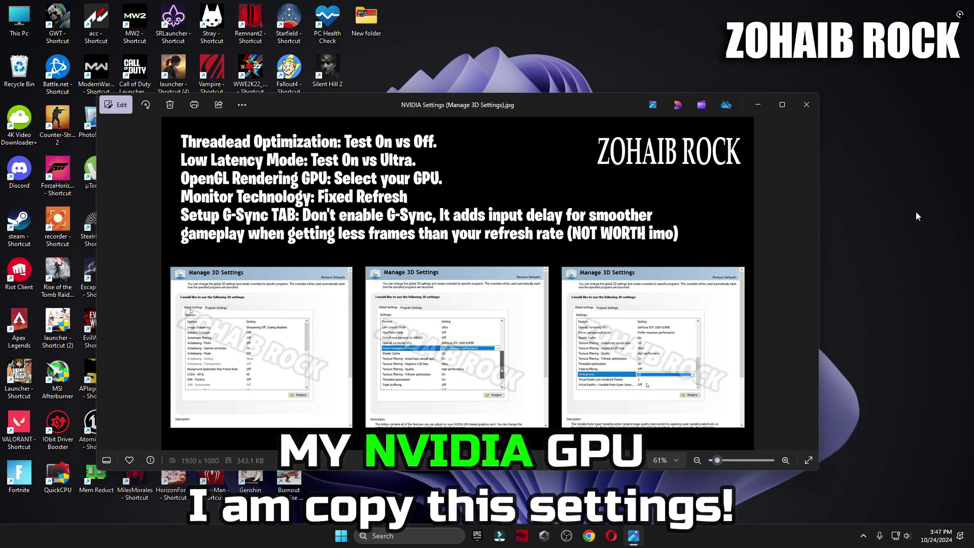
Open NVIDIA Control Panel, review the global Manage 3D Settings and the Adjust Image Settings with Preview page, and close it.
right_click(914, 228)
left_click(879, 287)
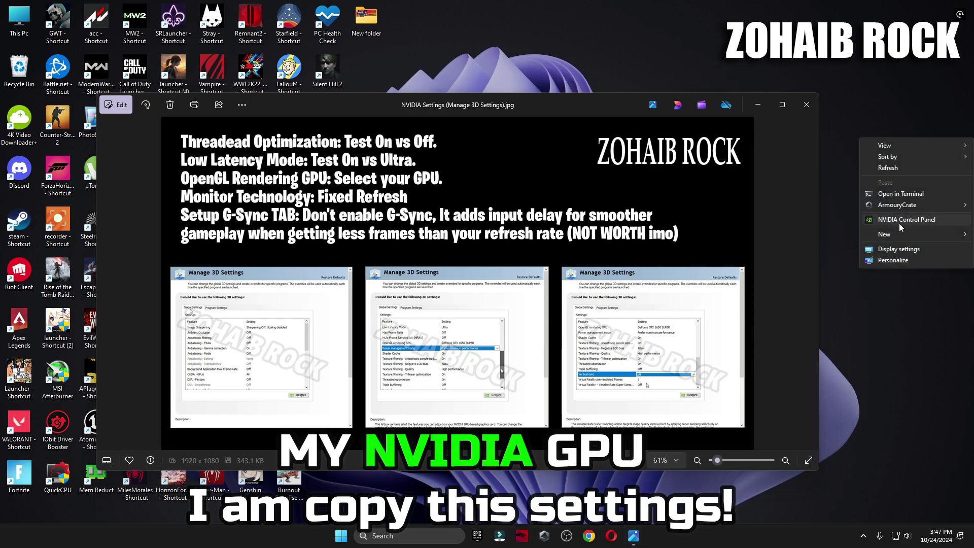
key("Escape")
left_click(806, 109)
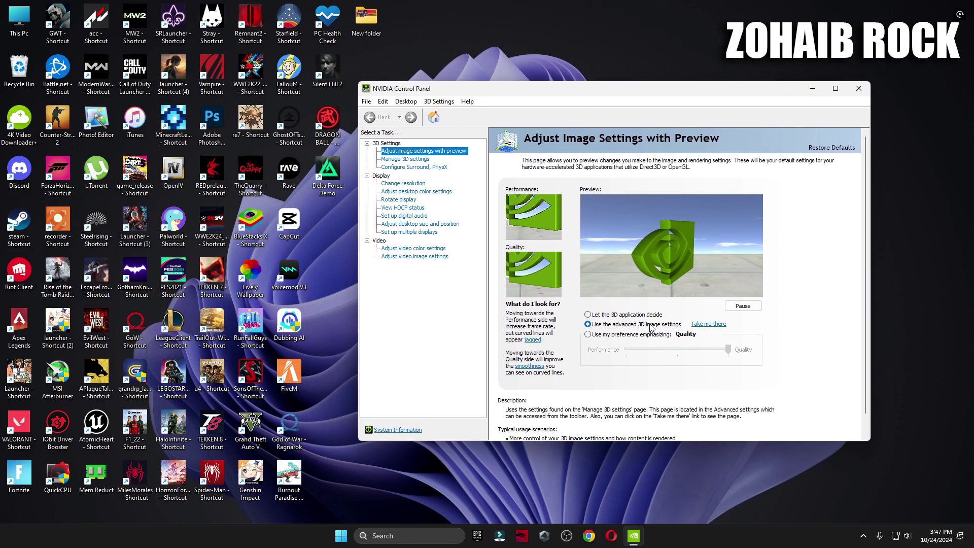
left_click(401, 159)
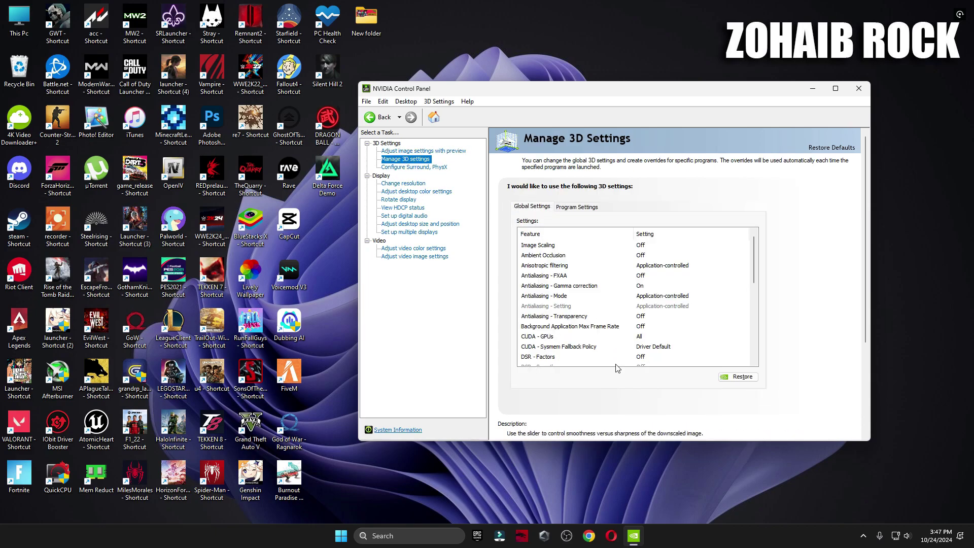
scroll(588, 330, "down", 7)
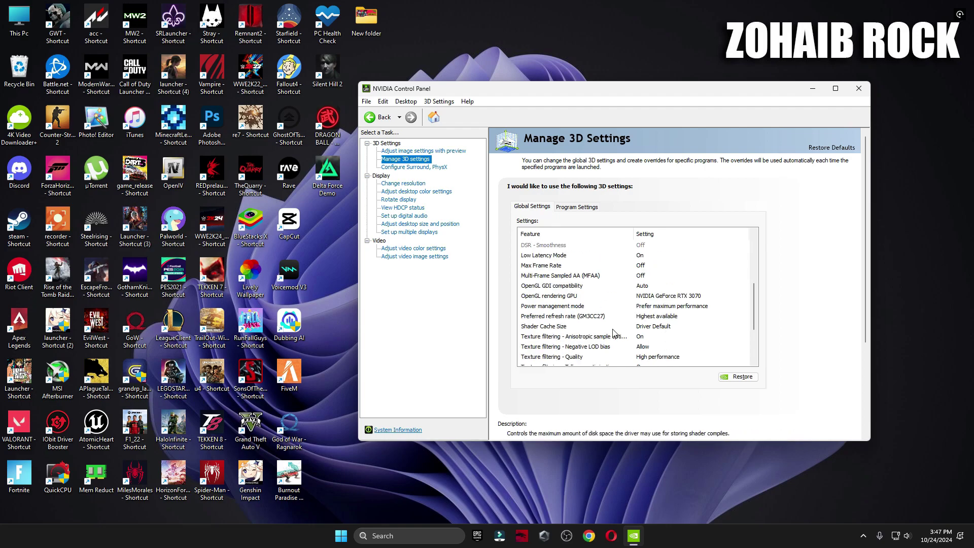
scroll(732, 268, "down", 1)
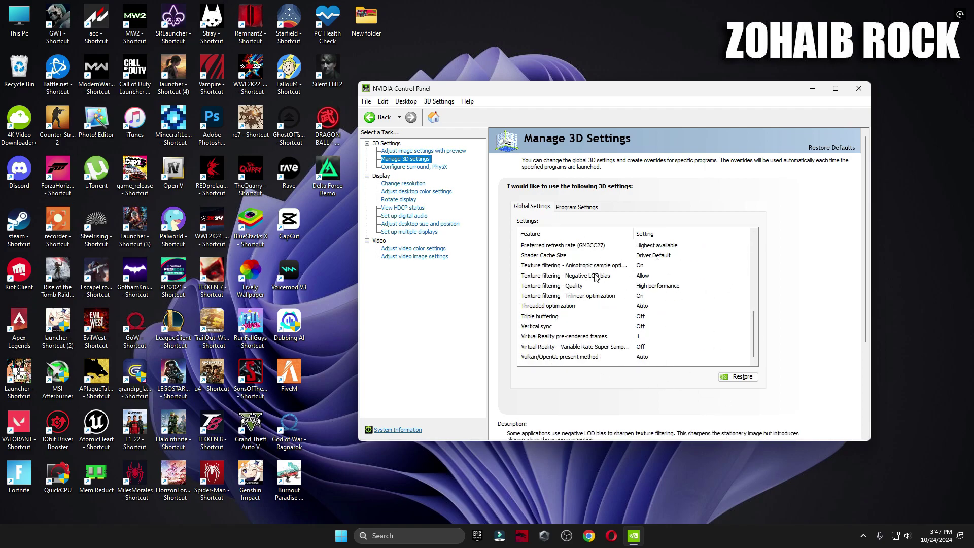
left_click(440, 151)
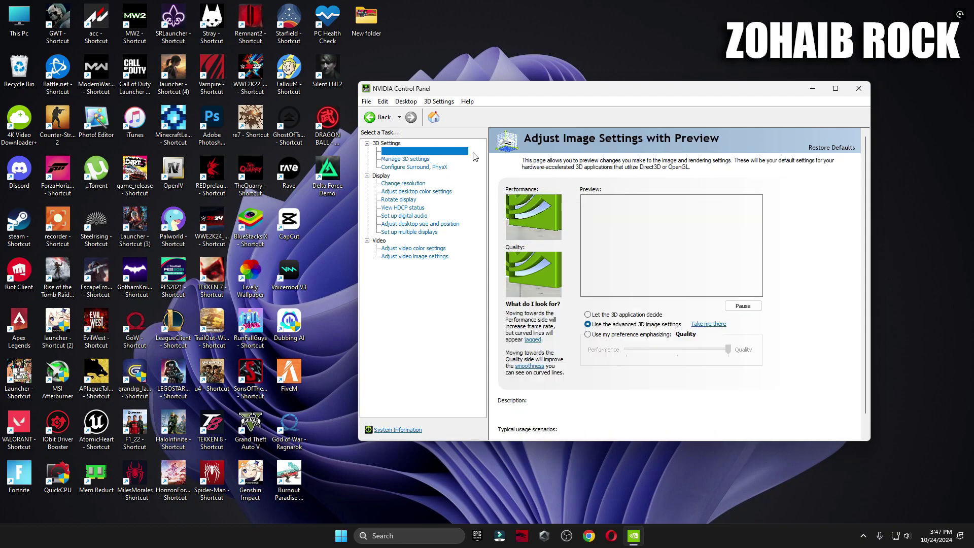
left_click(858, 89)
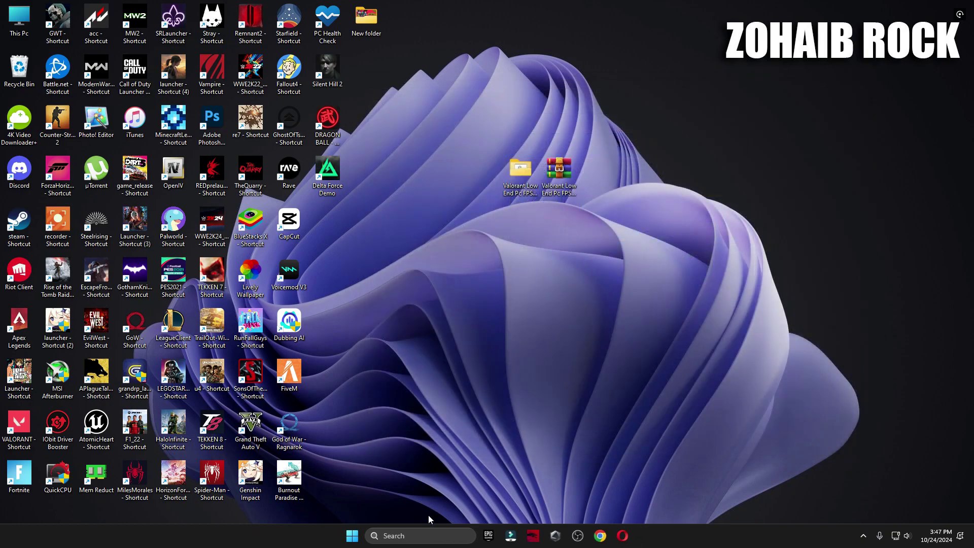
Launch the NVIDIA app through Windows search, check for graphics driver updates, and close the app.
left_click(429, 536)
type("nviDIA")
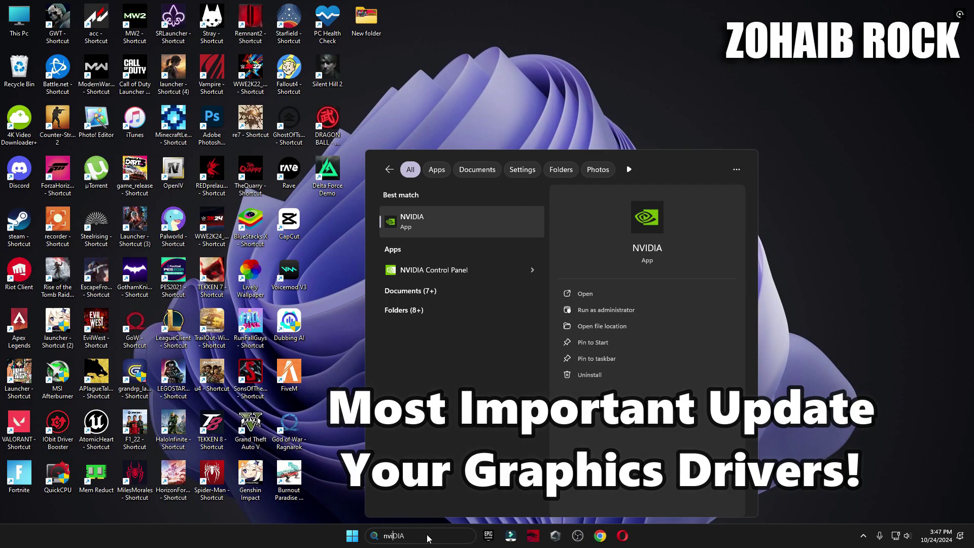
left_click(476, 227)
left_click(65, 99)
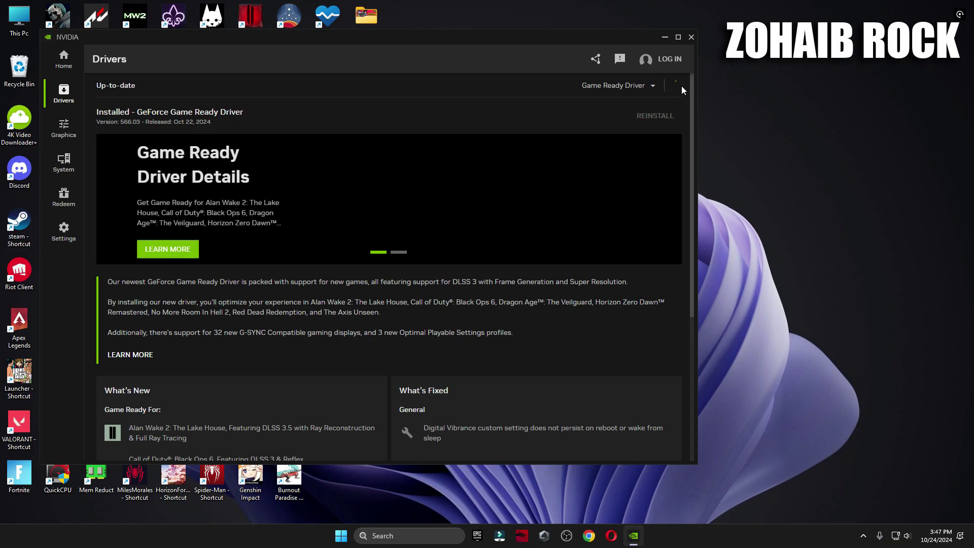
left_click(675, 85)
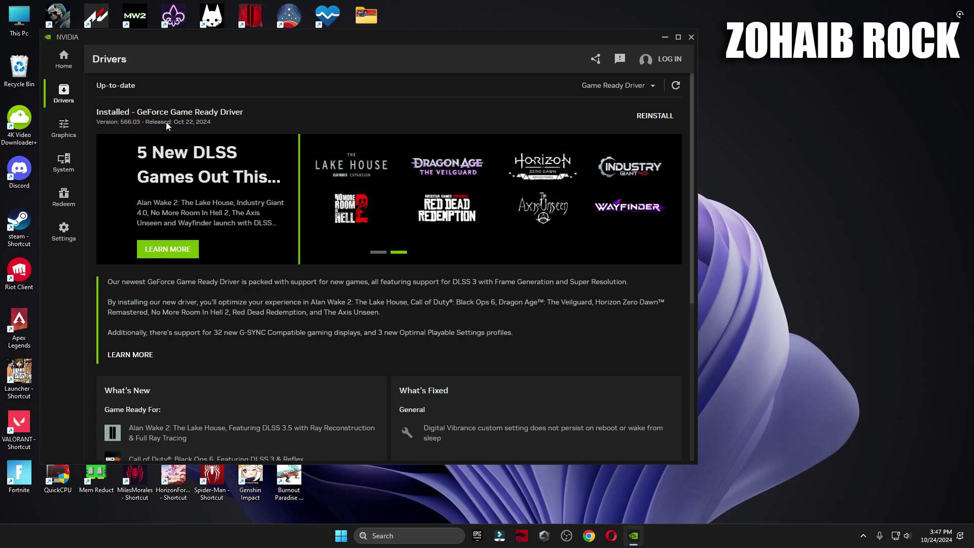
left_click(691, 37)
Reopen the boost pack folder and go to the 64bit folder of Quick-CPU inside 3 Power Plan.
double_click(520, 188)
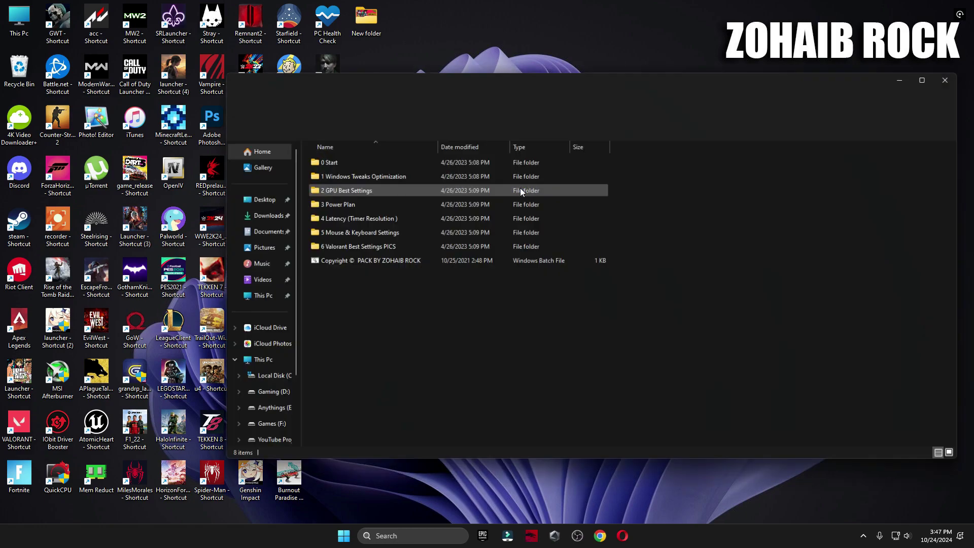
double_click(333, 205)
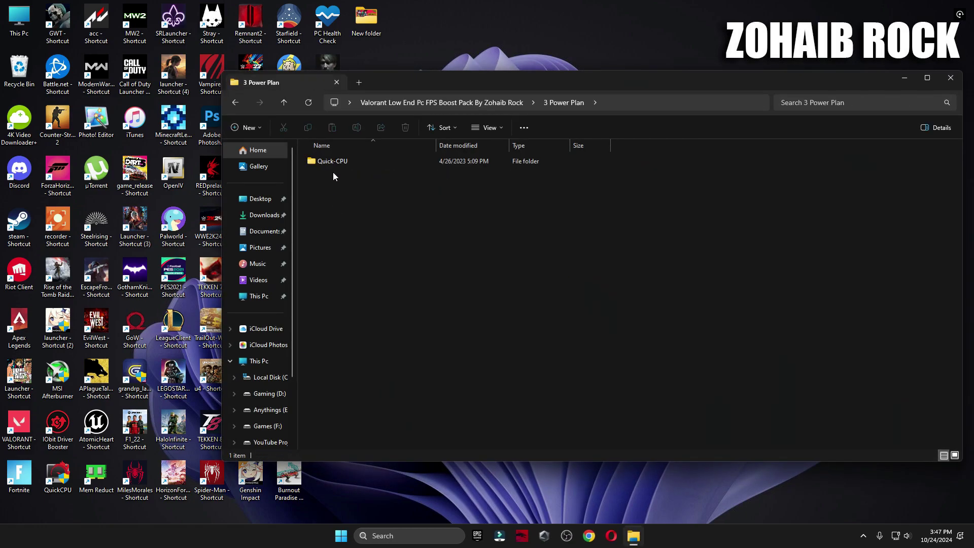
double_click(333, 163)
double_click(336, 175)
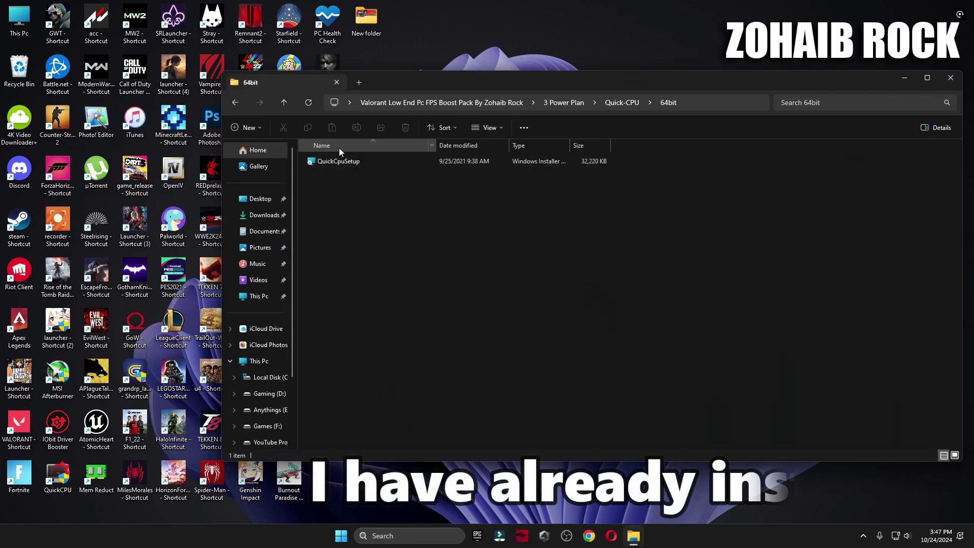
Launch the installed Quick CPU program from the desktop and close the 64bit folder window.
left_click(58, 475)
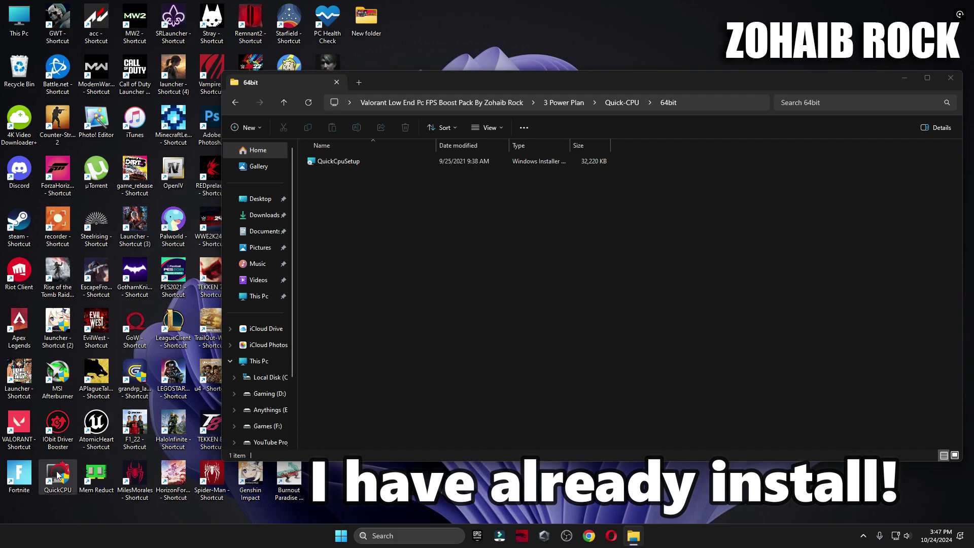
double_click(59, 477)
left_click(430, 351)
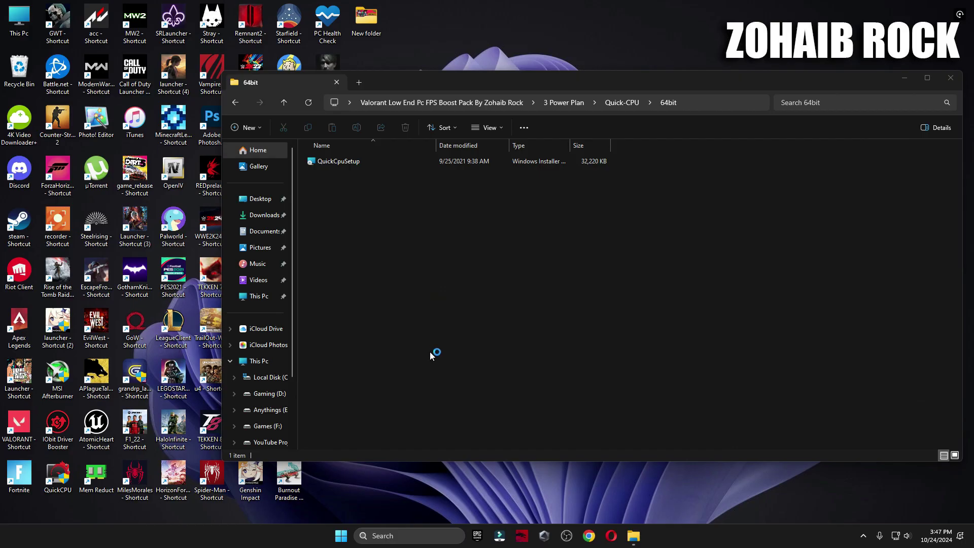
left_click(948, 78)
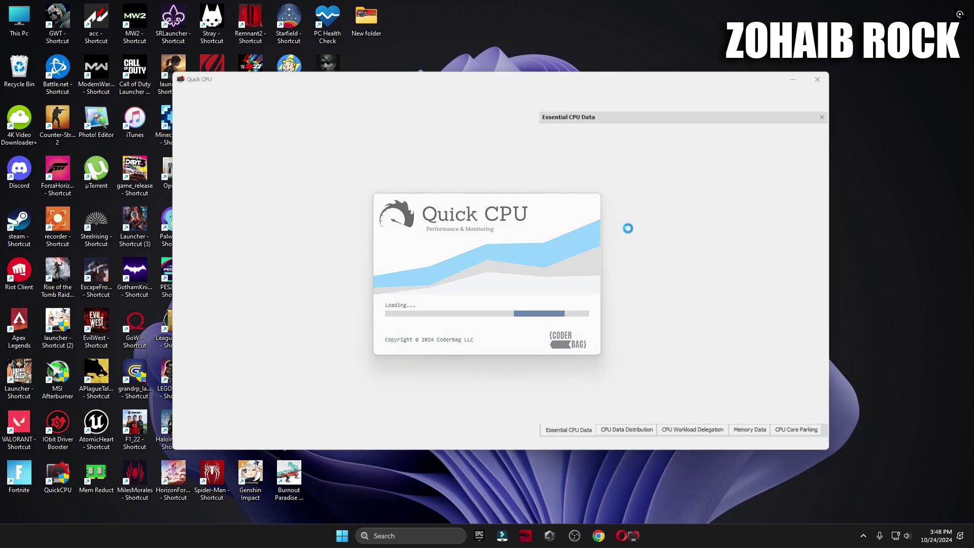
Choose the High performance power plan in Quick CPU, apply the change and close the program.
left_click(306, 196)
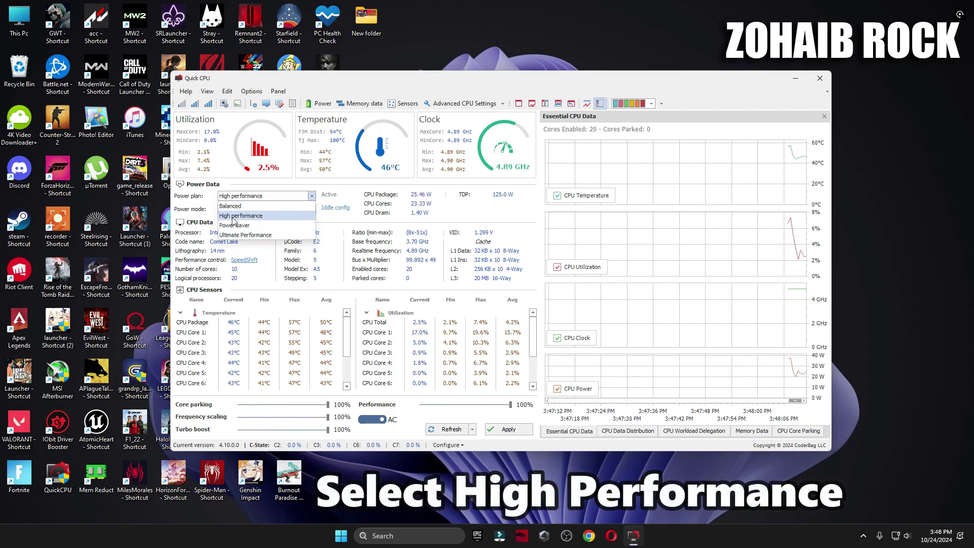
left_click(250, 220)
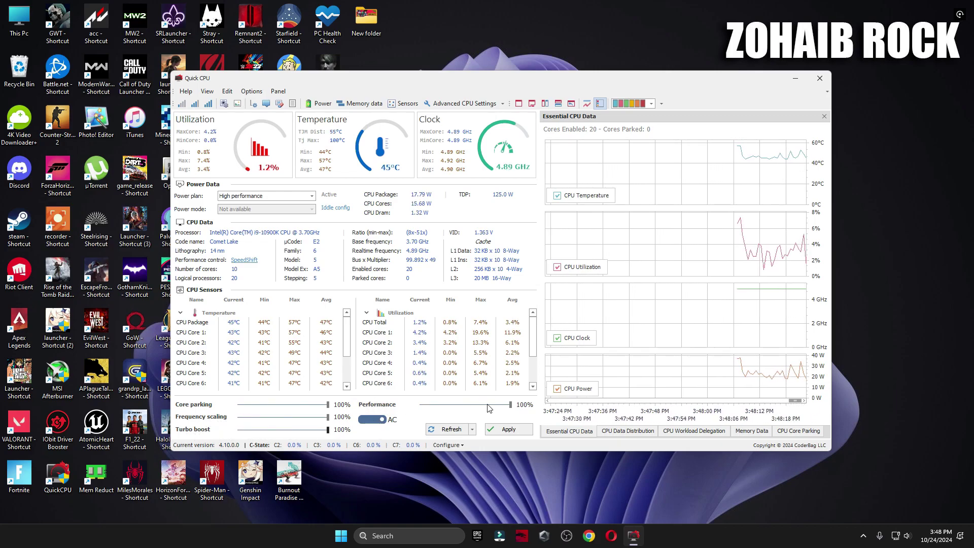
left_click(509, 429)
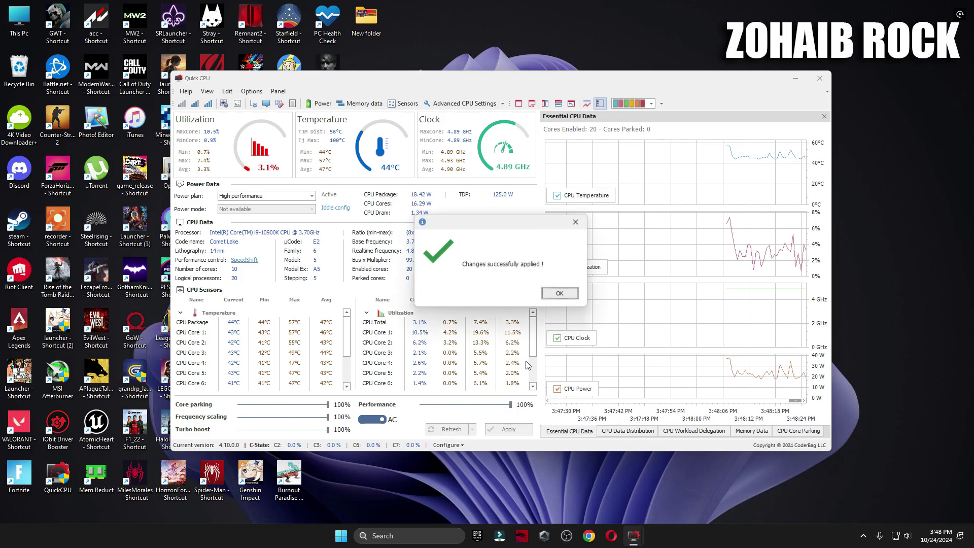
left_click(564, 294)
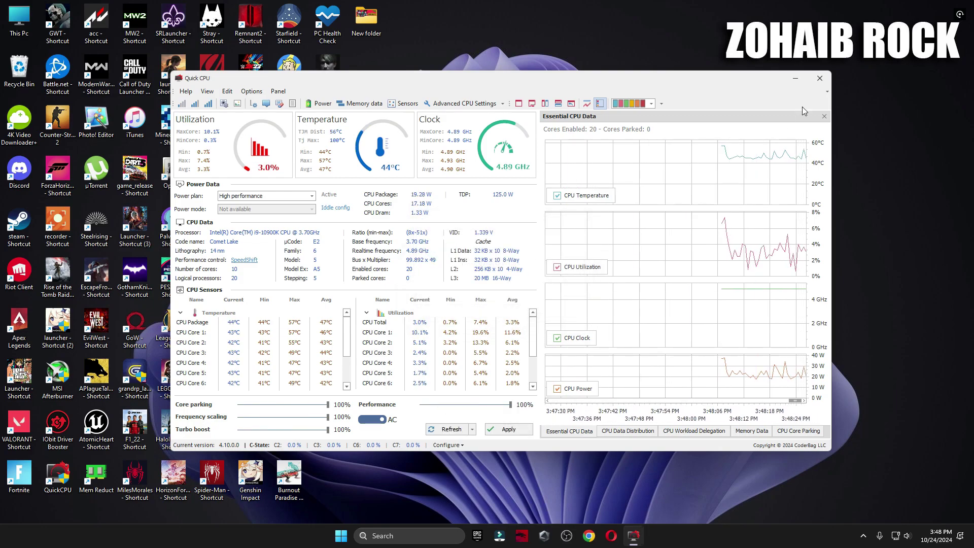
left_click(819, 77)
Find the power plan settings by searching Windows for "power", check the selected and additional plans, and close the window.
left_click(425, 536)
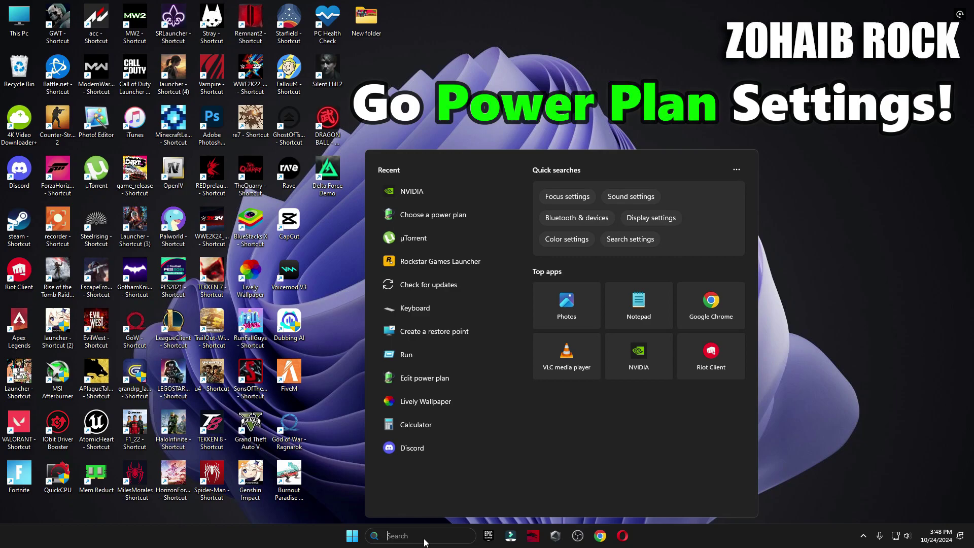
type("power")
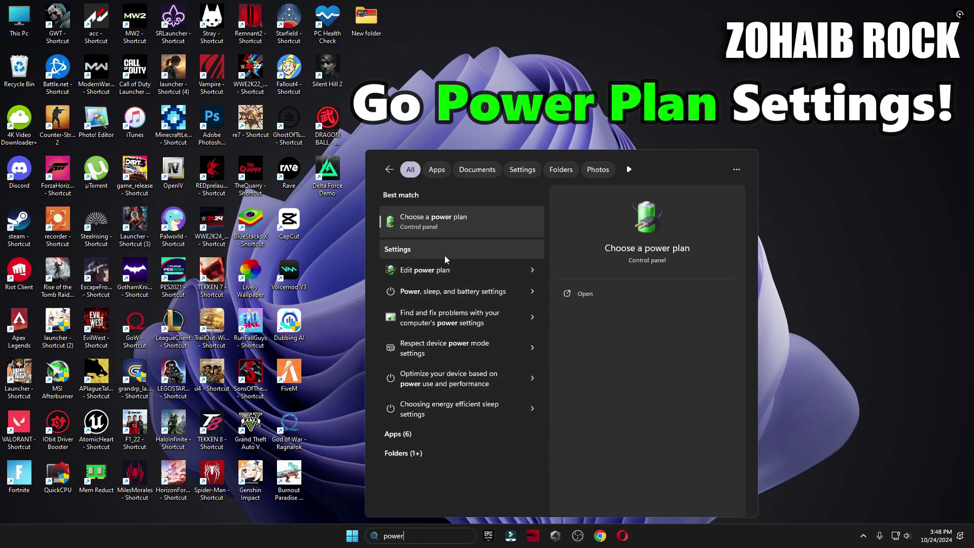
left_click(483, 219)
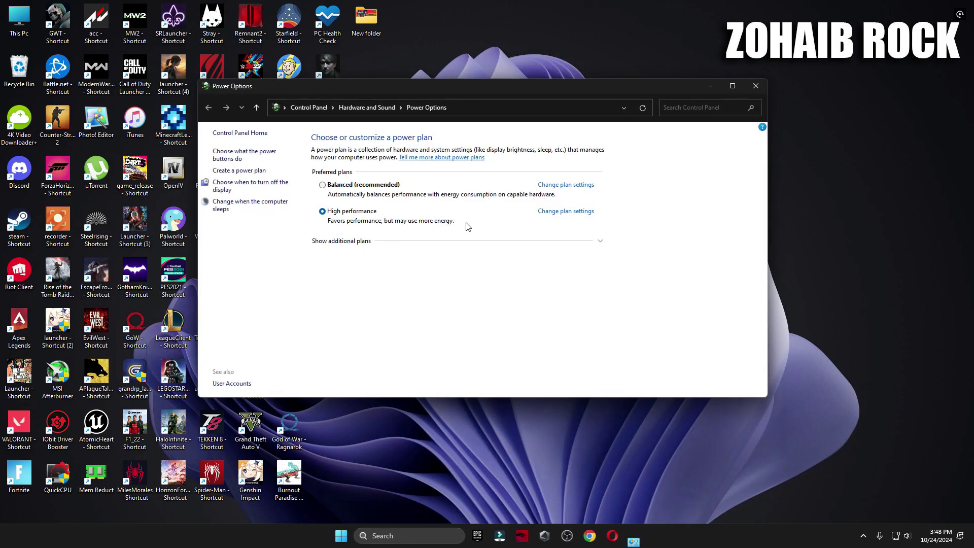
left_click(368, 243)
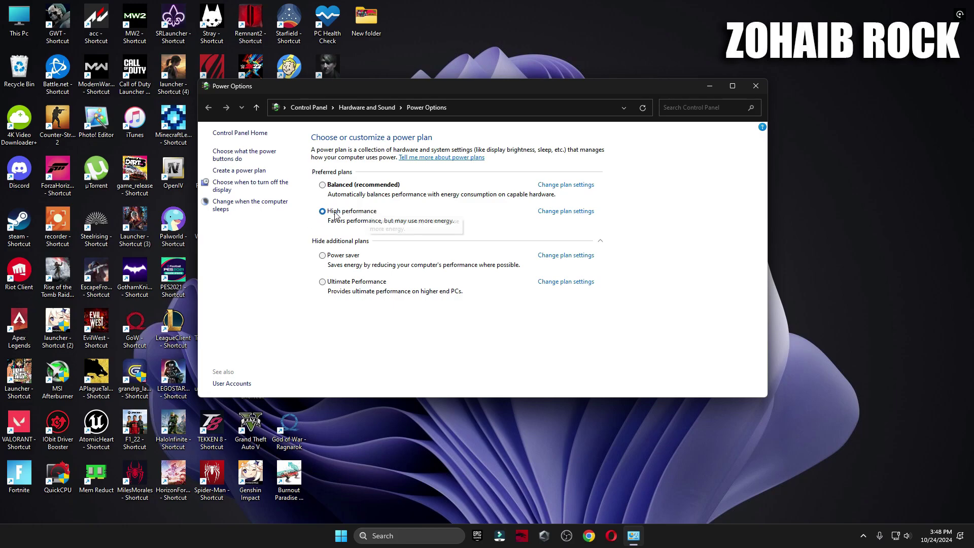
left_click(600, 241)
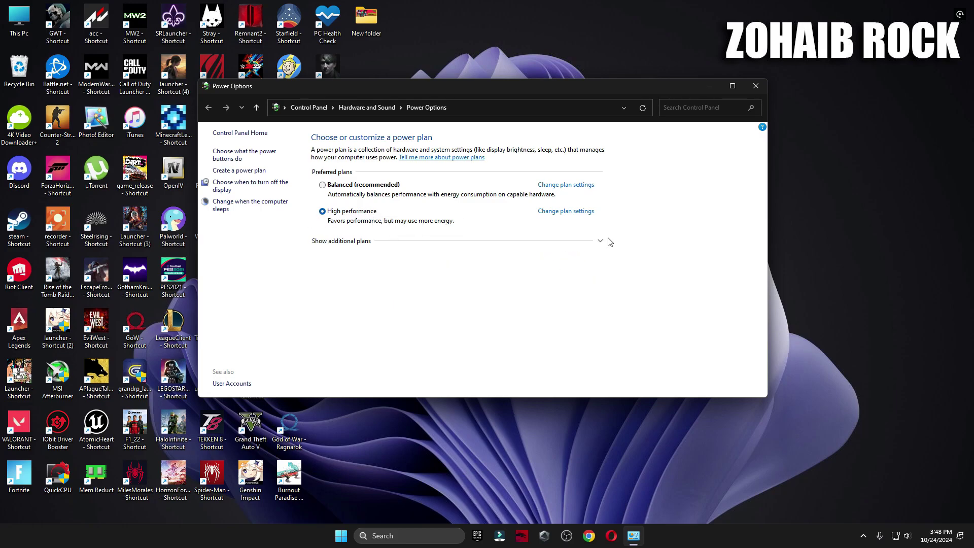
left_click(755, 86)
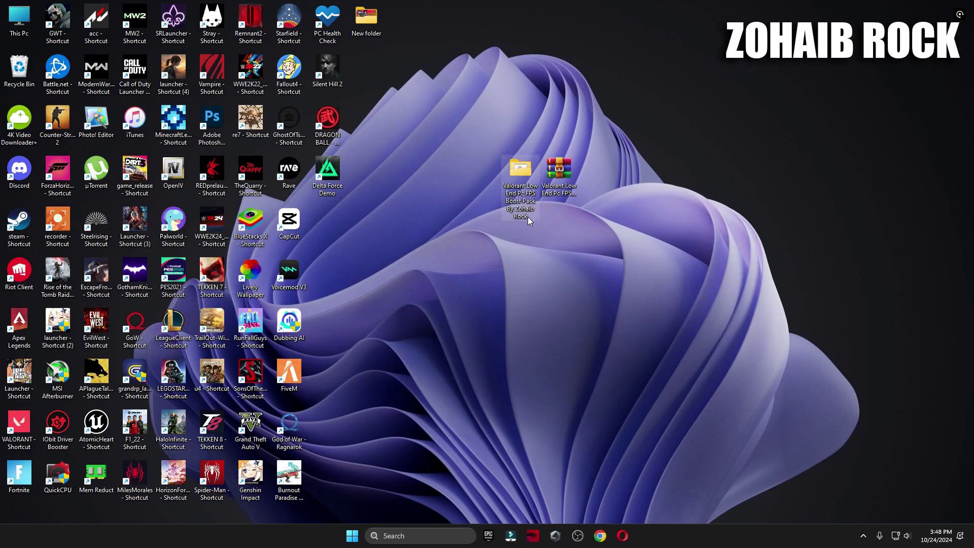
Run Timer Resolution from the boost pack's 4 Latency folder, set it to Maximum and leave it running minimized.
double_click(523, 191)
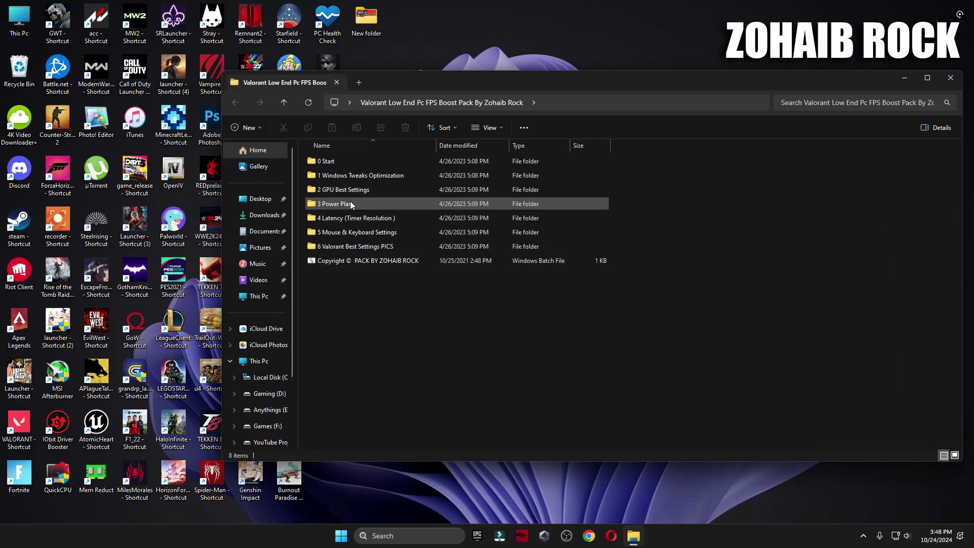
double_click(348, 219)
double_click(342, 161)
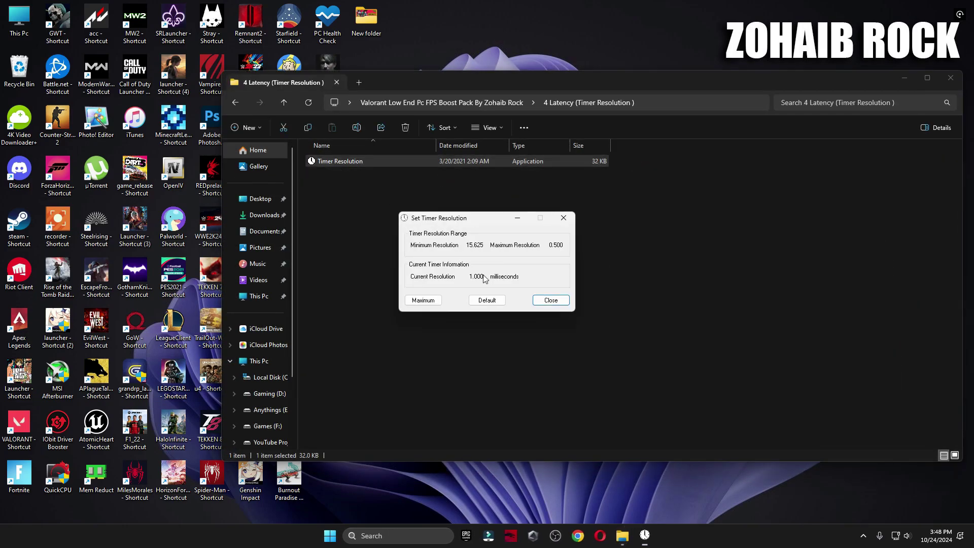
left_click(421, 305)
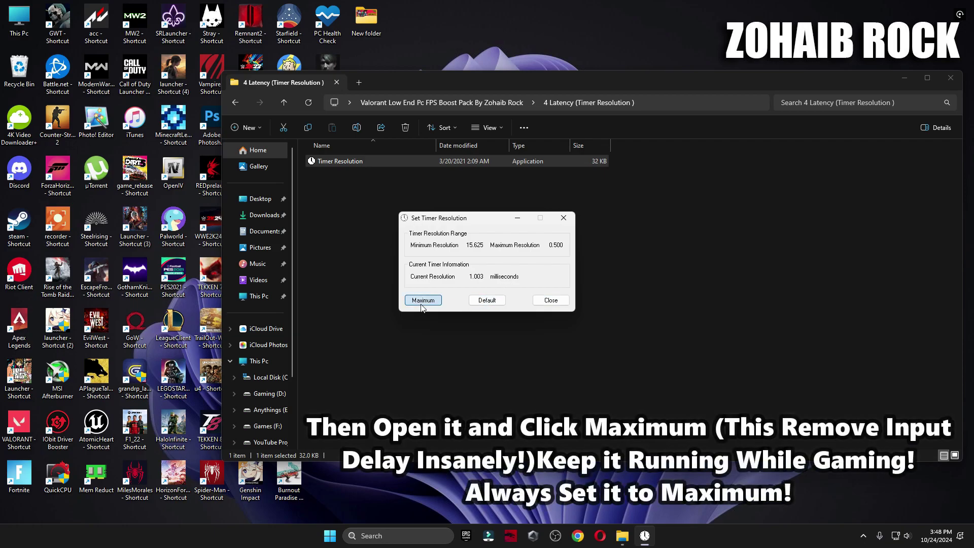
left_click(423, 299)
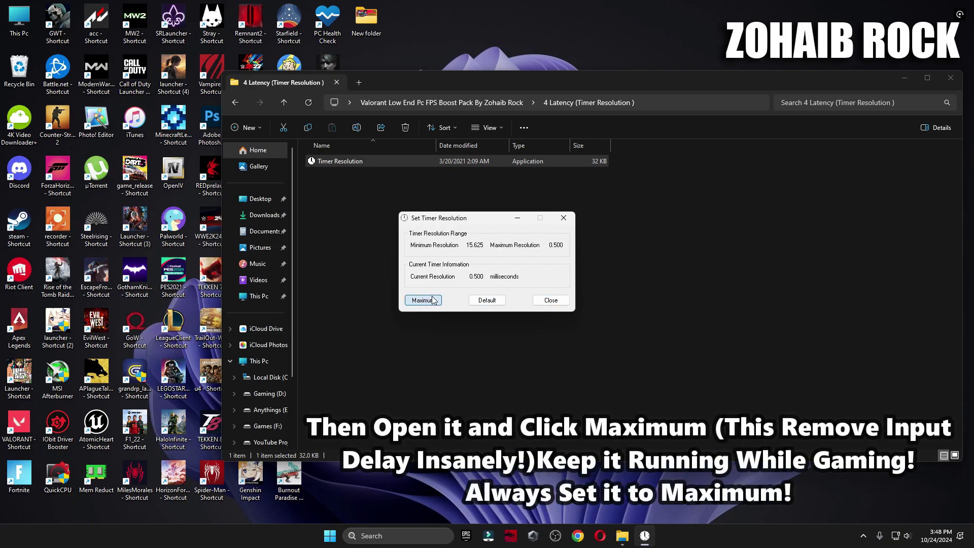
left_click(516, 219)
Open M1 Mouse Acceleration from 5 Mouse & Keyboard Settings and confirm the mouse properties with Enhance pointer precision off.
left_click(234, 103)
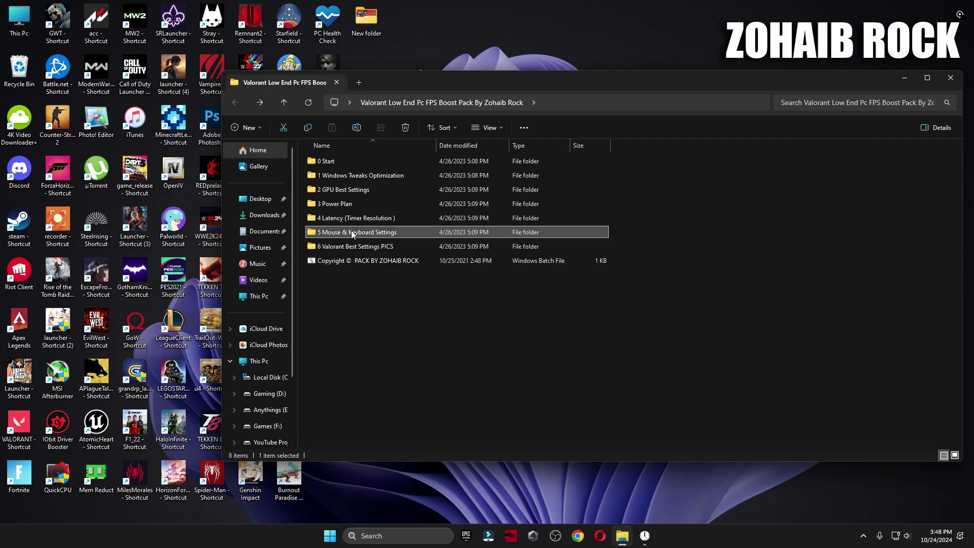
double_click(335, 232)
double_click(369, 176)
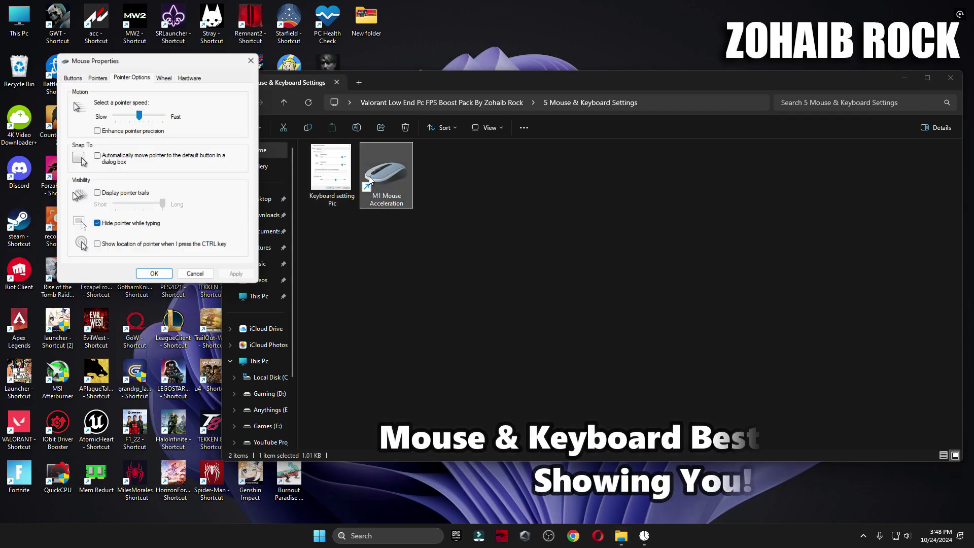
left_click_drag(191, 60, 512, 96)
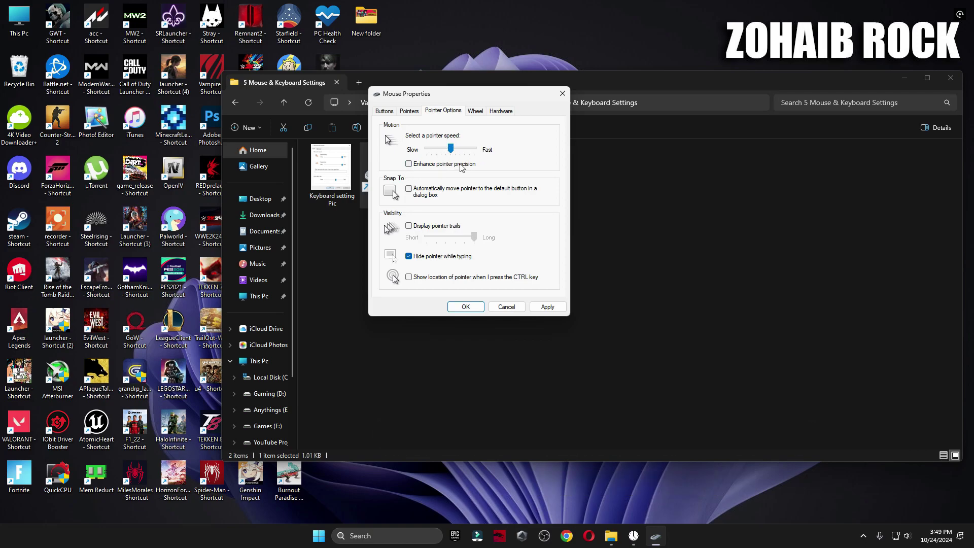
left_click(386, 112)
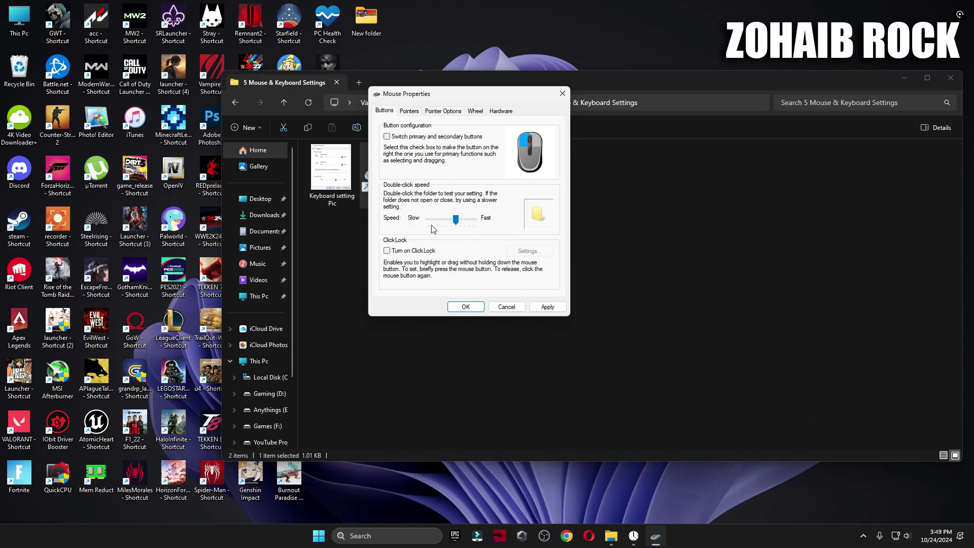
left_click(465, 306)
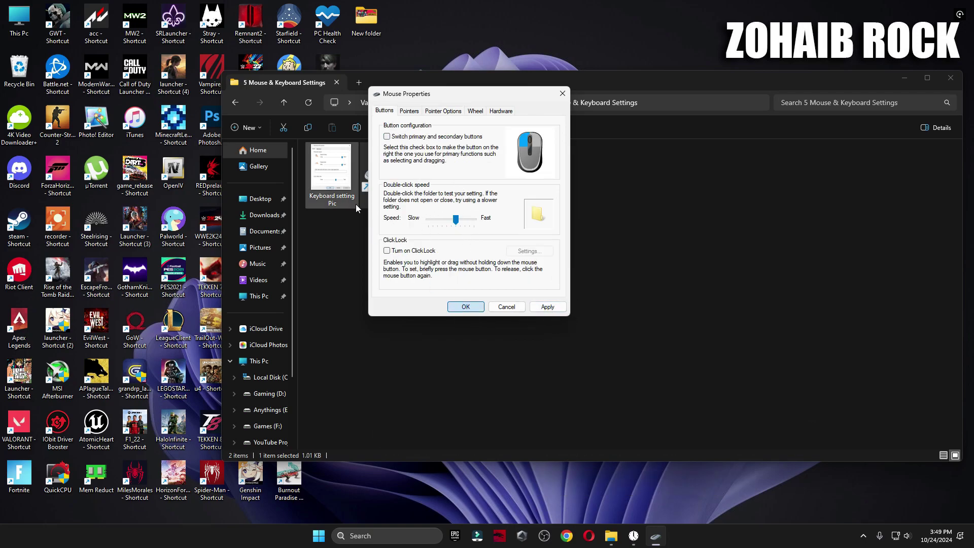
Compare the Windows Keyboard Properties with the Keyboard setting Pic reference image, confirm the dialog and close the image.
double_click(350, 201)
left_click(371, 530)
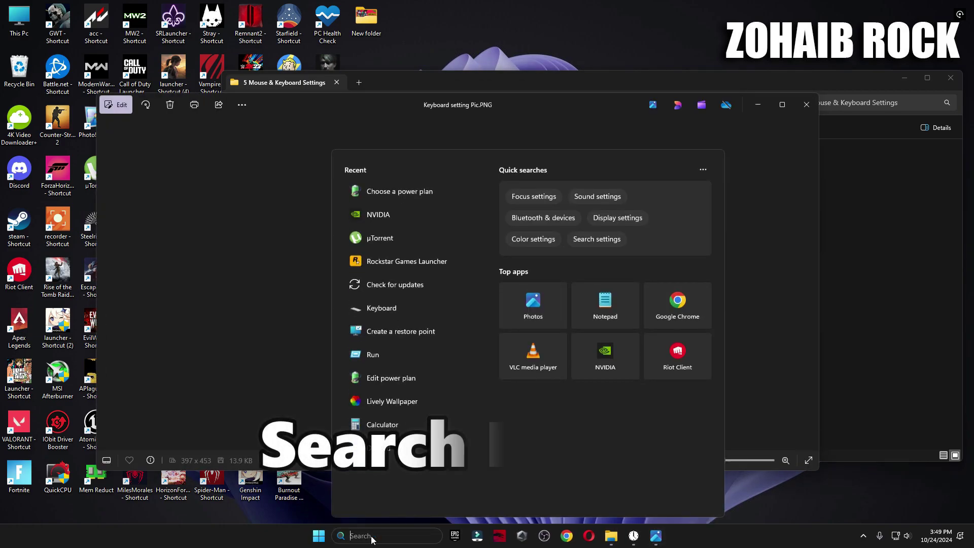
type("keyboard")
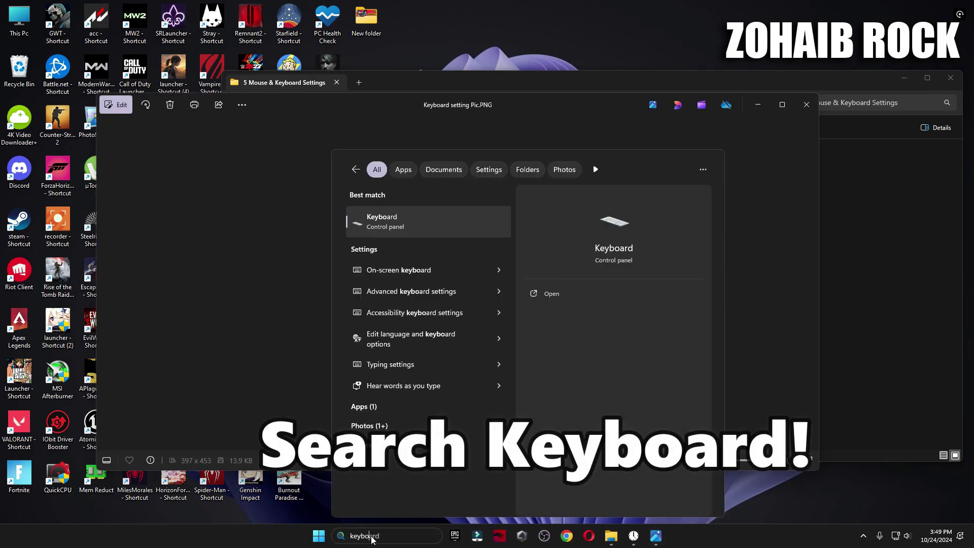
left_click(401, 226)
left_click_drag(208, 85, 277, 177)
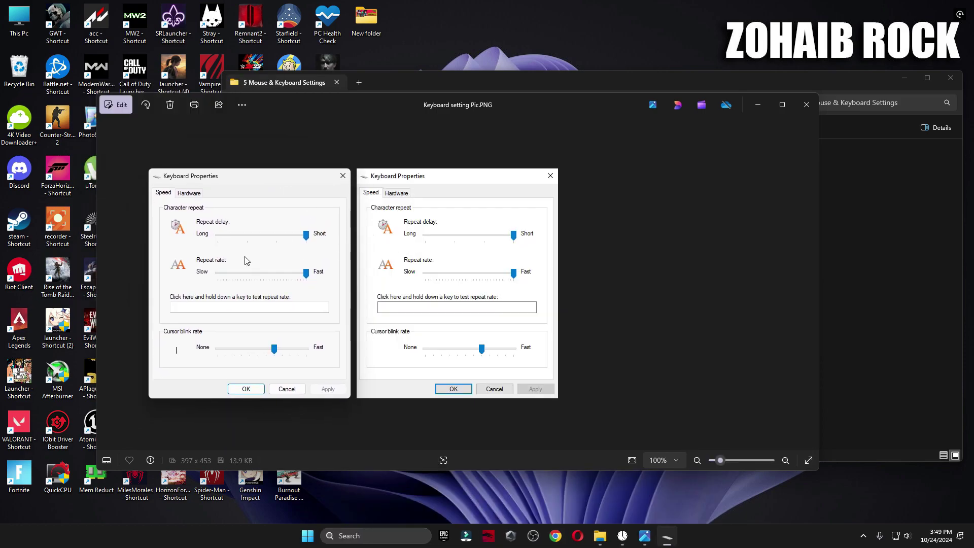
left_click(243, 388)
left_click(806, 104)
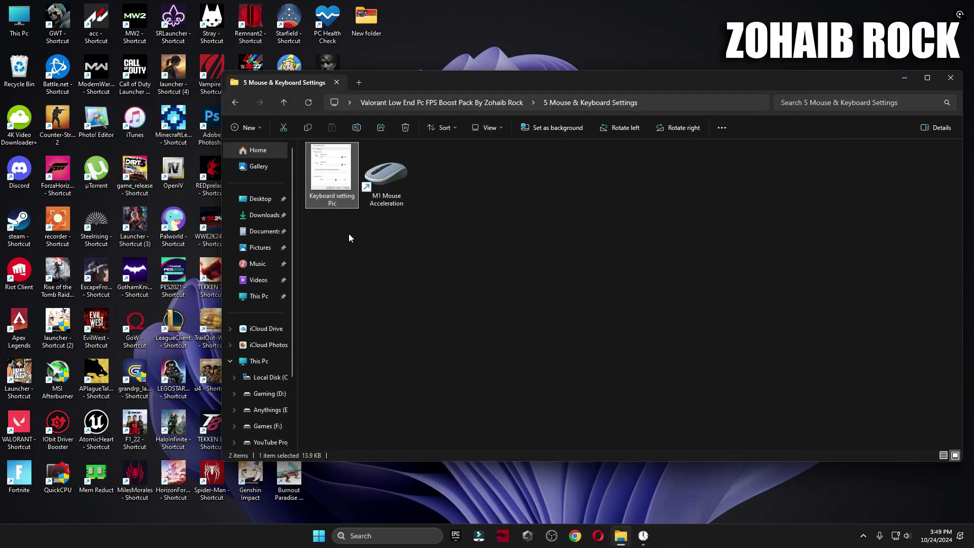
View the general and graphics quality reference images in 6 Valorant Best Settings PICS, and close the viewer and folder.
left_click(236, 103)
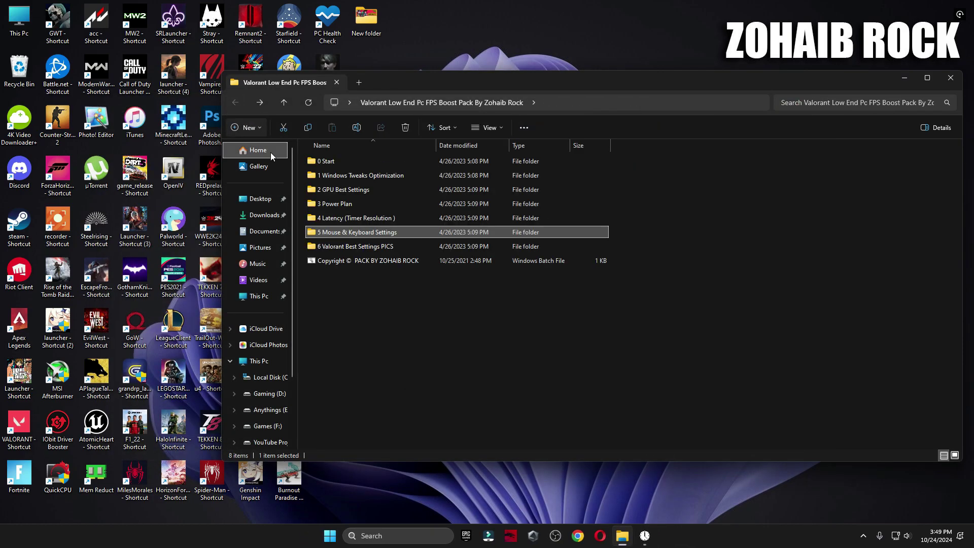
double_click(357, 248)
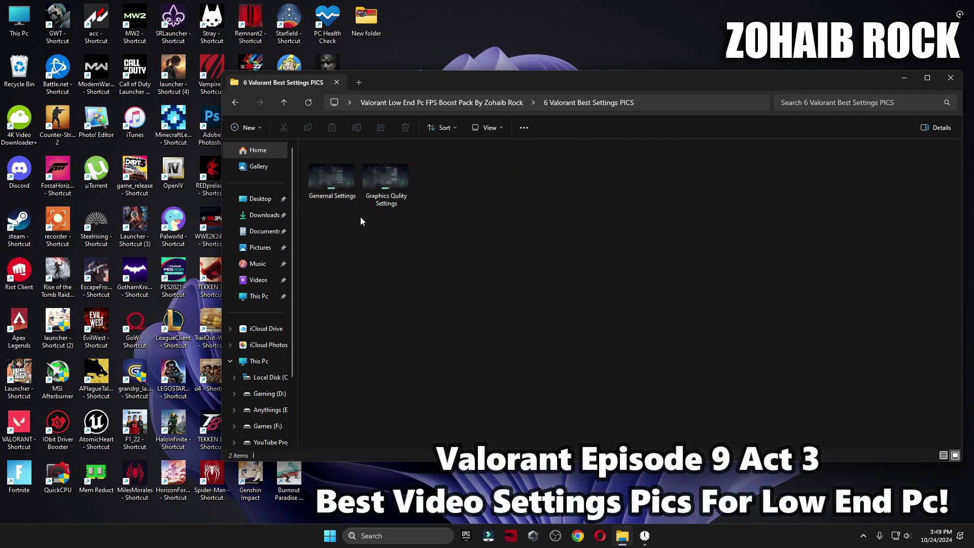
double_click(334, 182)
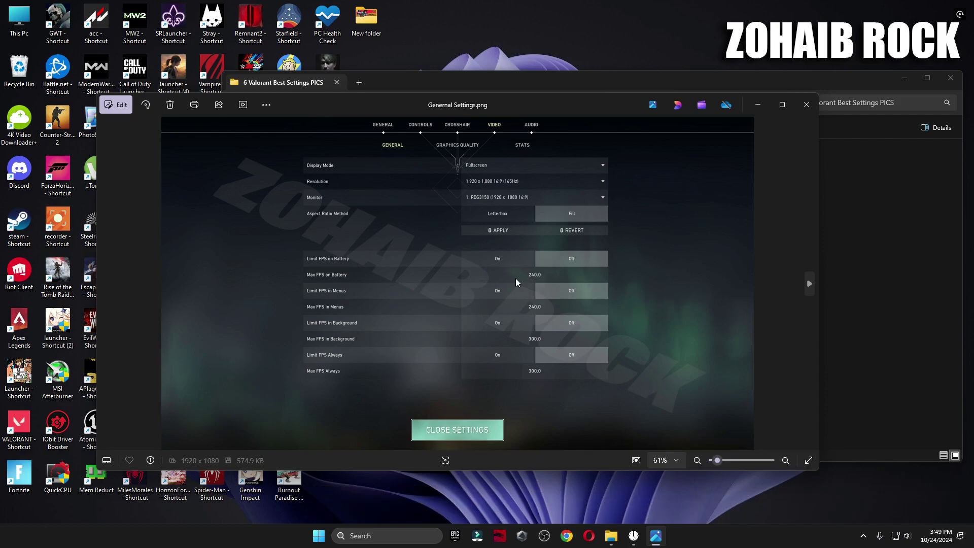
left_click(809, 286)
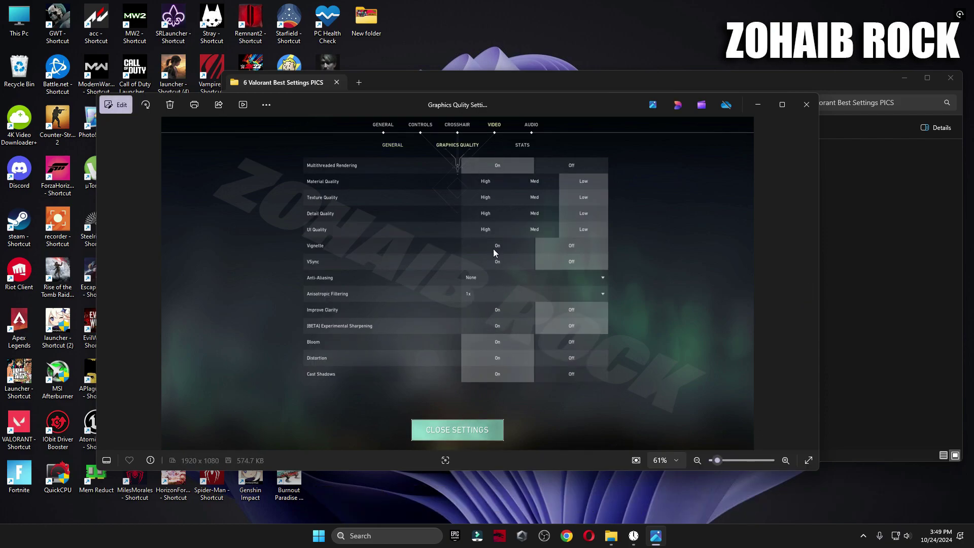
left_click(807, 104)
left_click(950, 77)
Open Windows Settings, check Game Mode in the Gaming section and go to its related Graphics settings.
key("super")
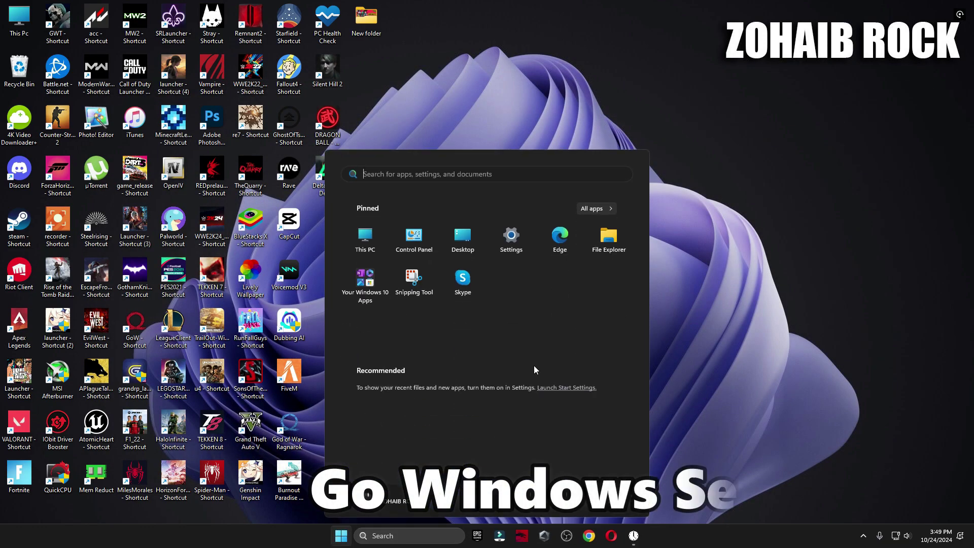
left_click(507, 237)
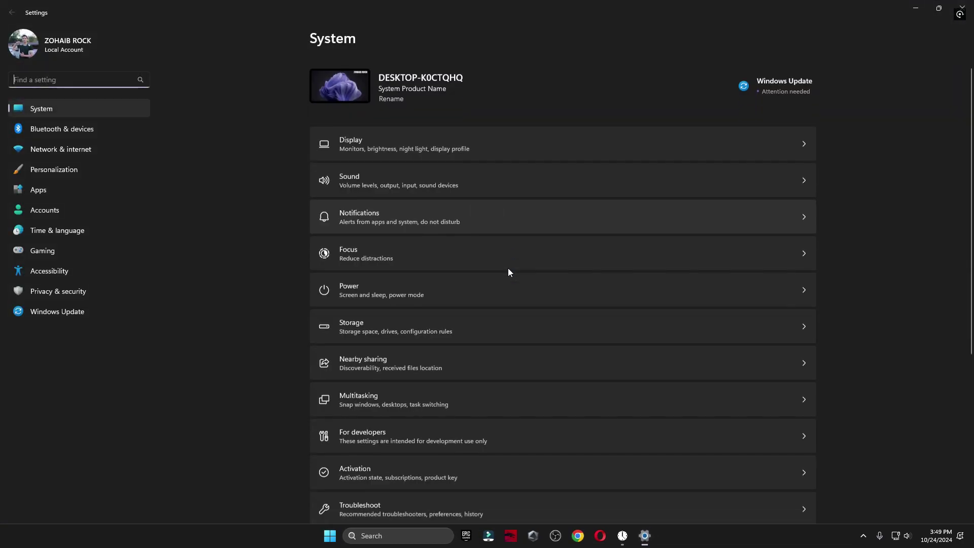
left_click(38, 251)
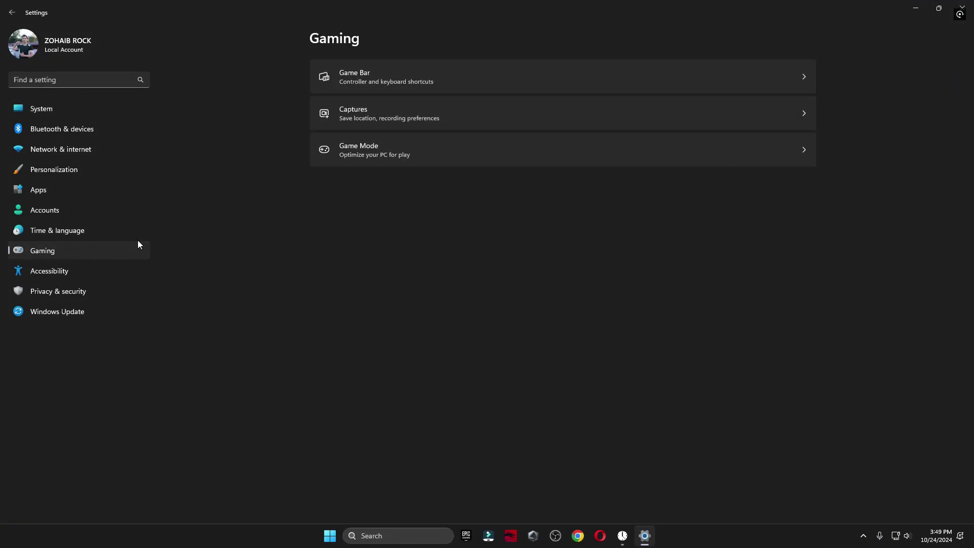
left_click(395, 153)
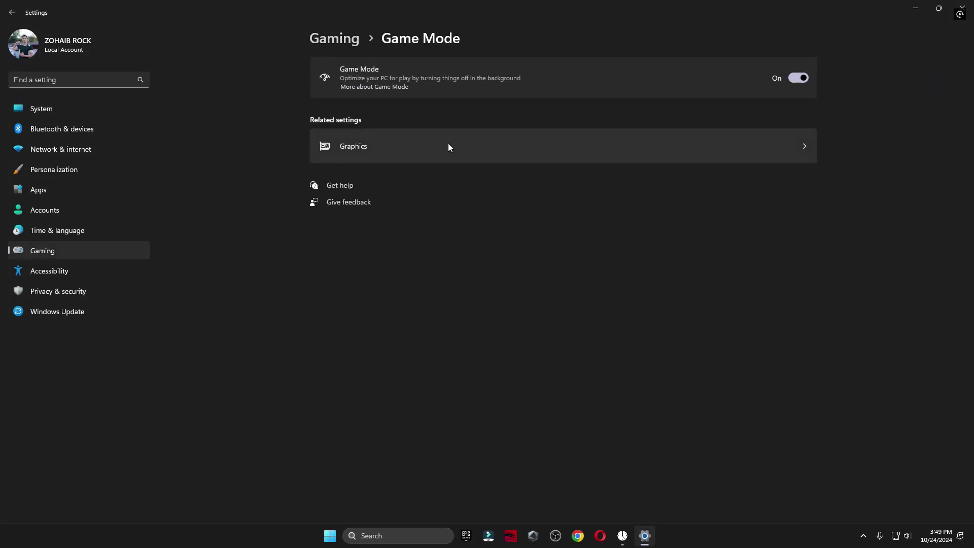
left_click(357, 154)
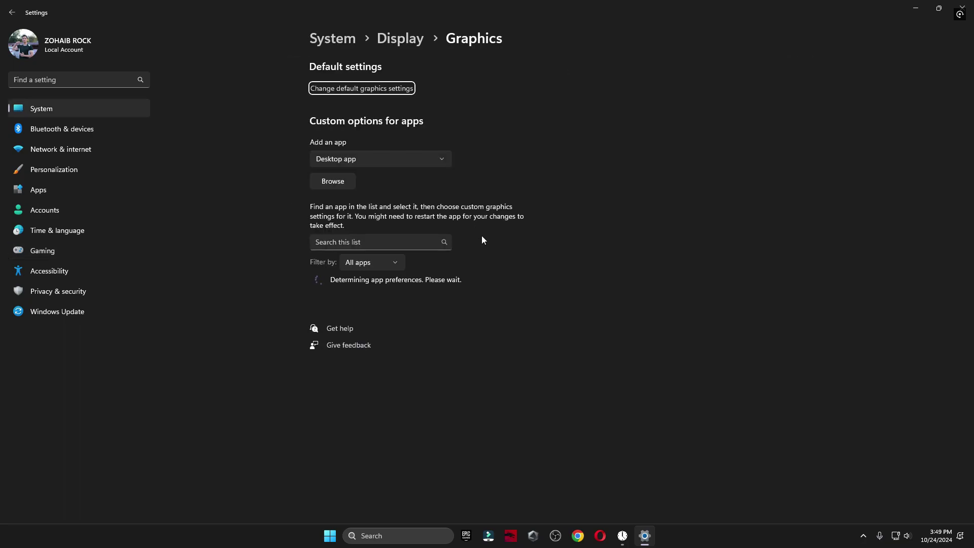
Reset the custom graphics preference for VALORANT in the list of apps.
scroll(418, 427, "down", 5)
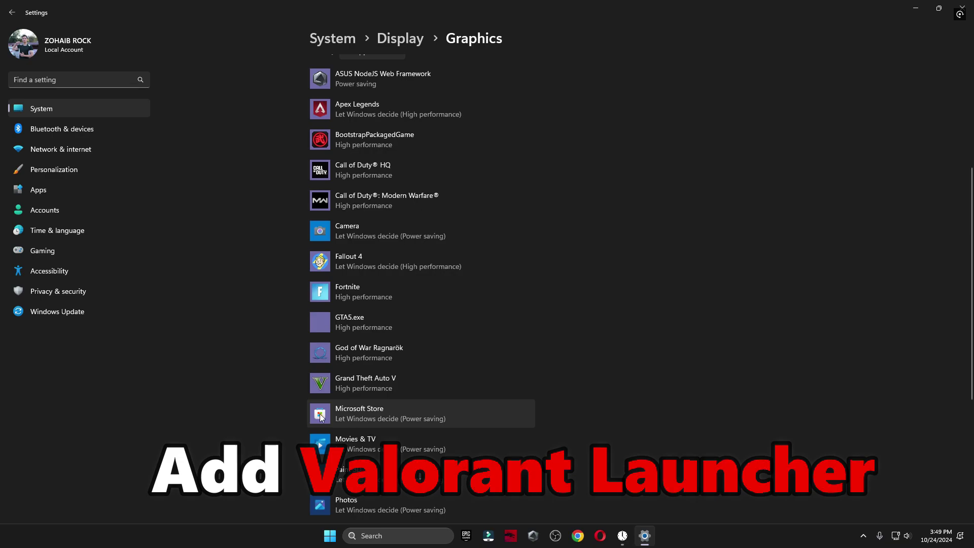
scroll(305, 421, "down", 4)
left_click(382, 377)
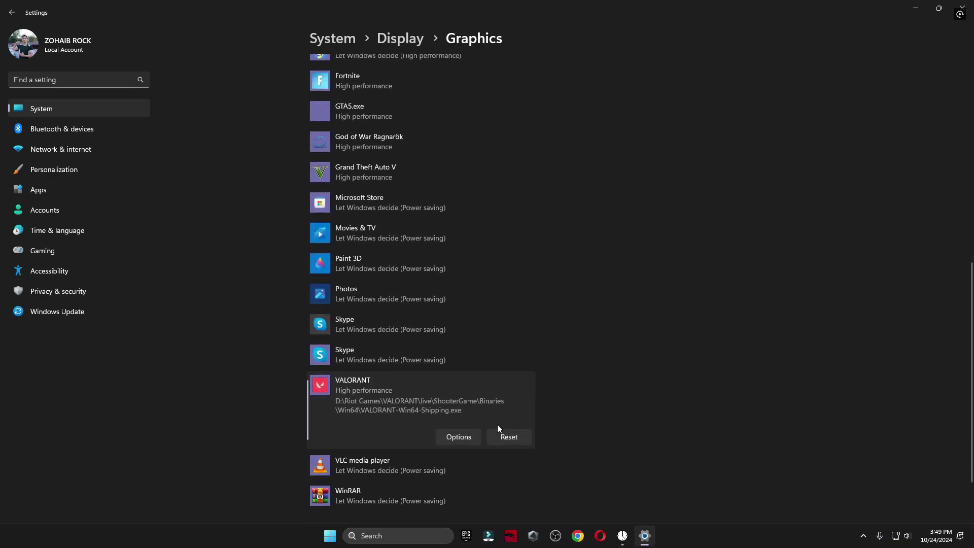
left_click(510, 437)
Try to add VALORANT-Win64-Shipping from D:\Riot Games\VALORANT\live\ShooterGame\Binaries\Win64 as a desktop app with custom graphics options.
scroll(335, 430, "up", 10)
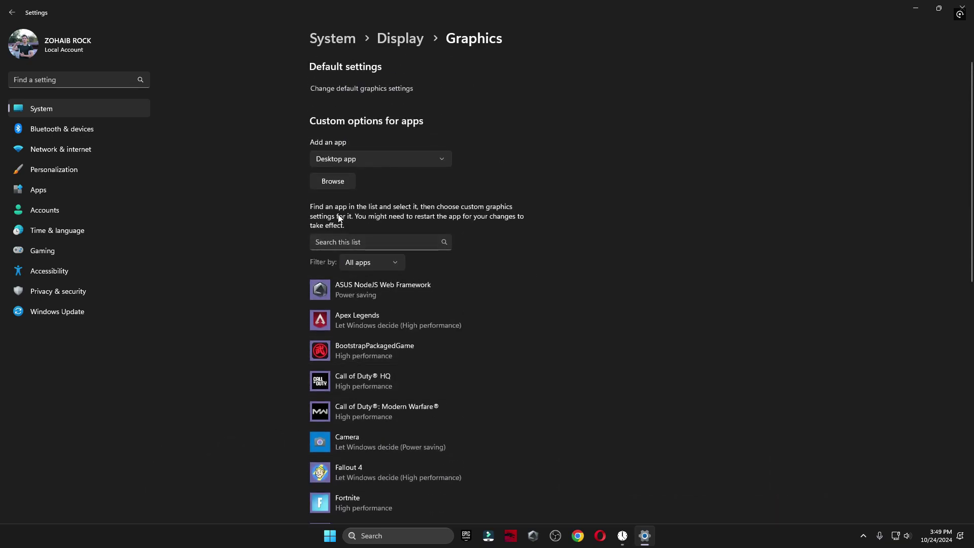
left_click(328, 181)
left_click(51, 313)
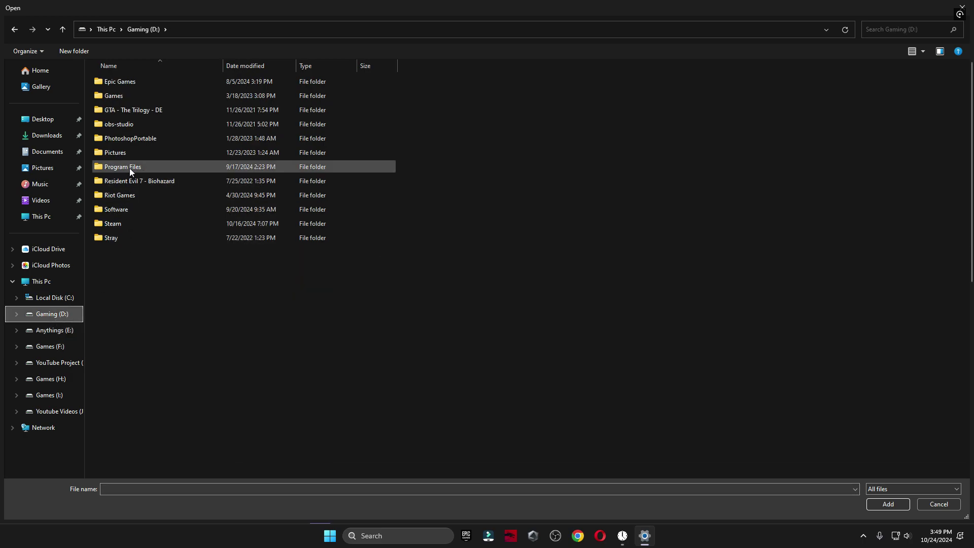
double_click(147, 194)
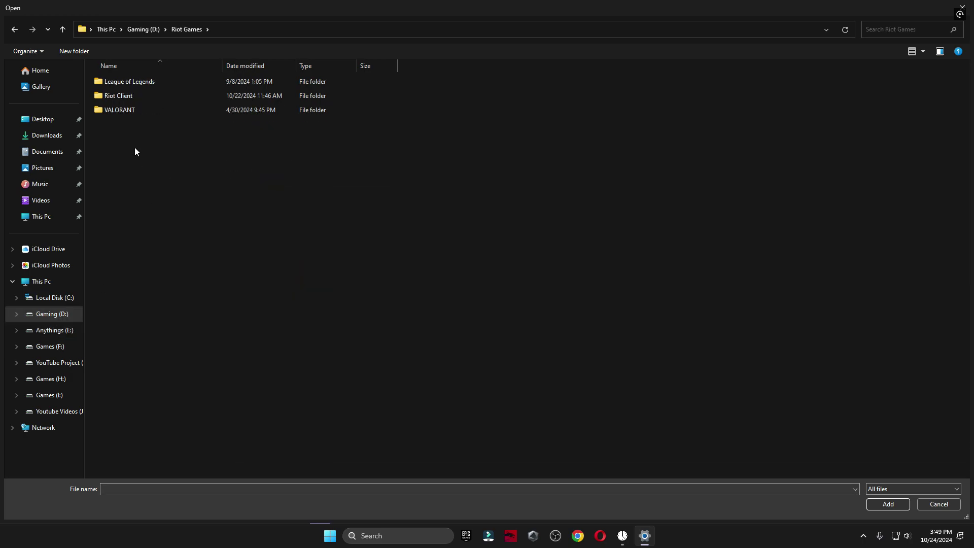
double_click(157, 110)
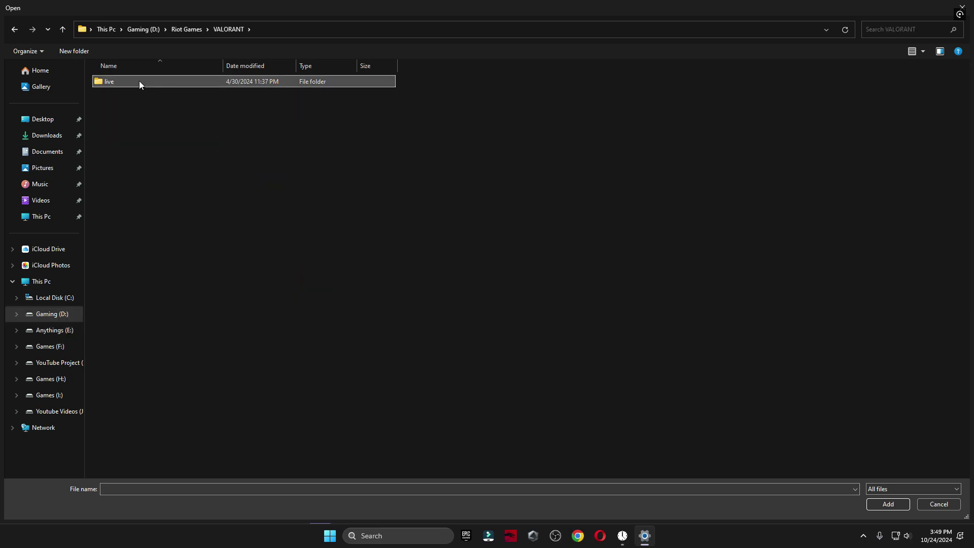
double_click(139, 81)
double_click(141, 95)
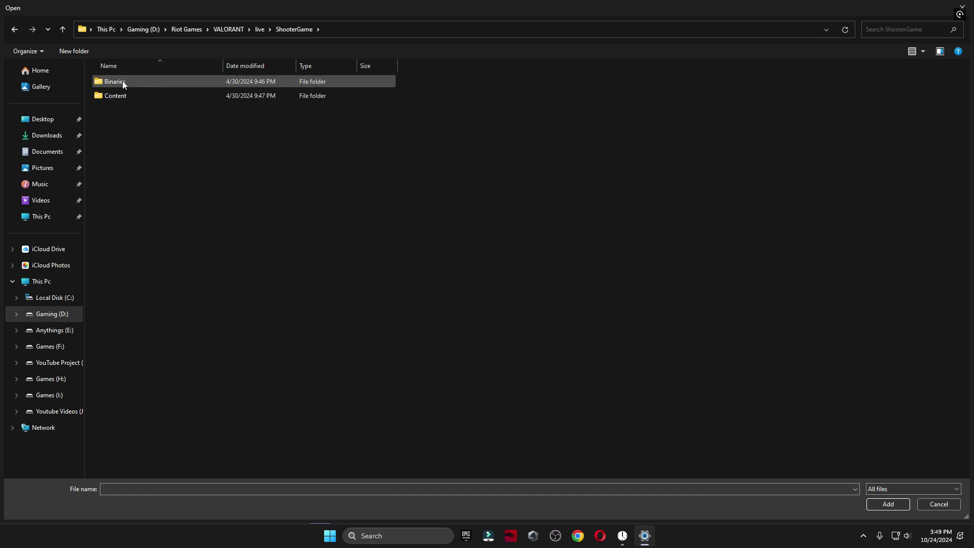
double_click(122, 81)
double_click(140, 81)
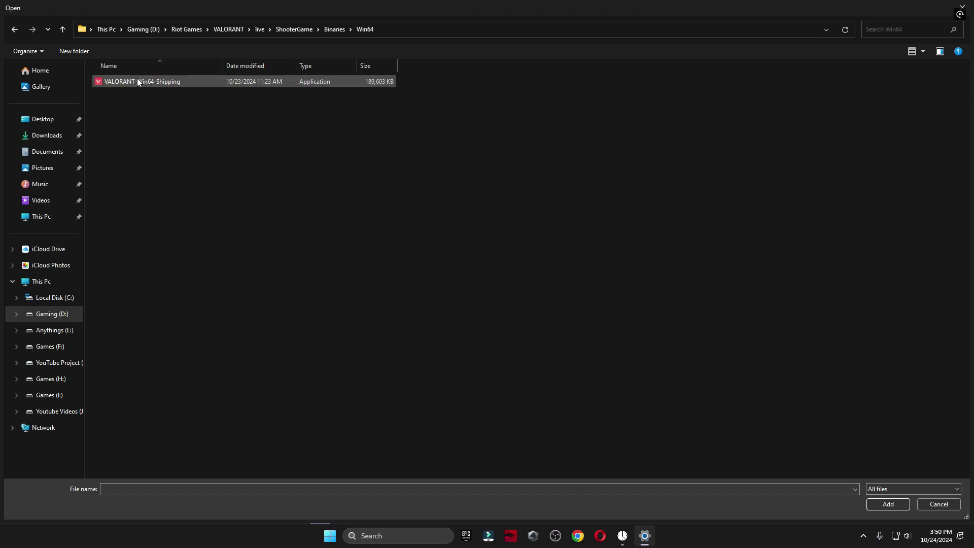
left_click(195, 82)
left_click(873, 503)
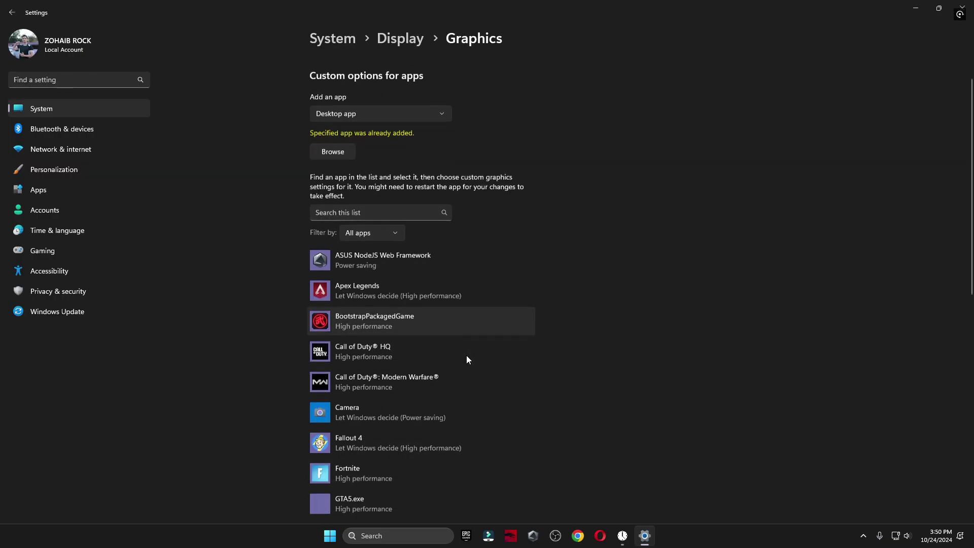
Set VALORANT's graphics preference to High performance and save it.
left_click(467, 381)
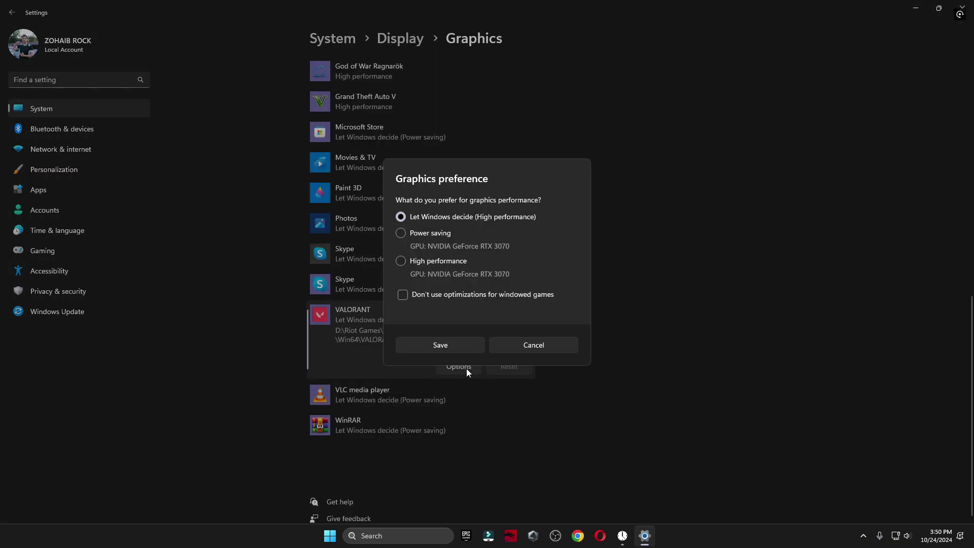
left_click(464, 266)
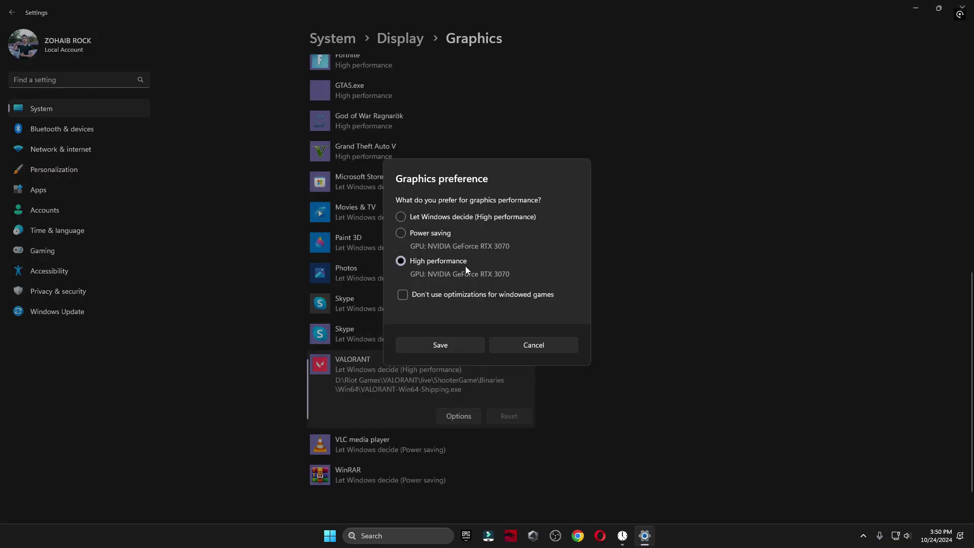
left_click(439, 345)
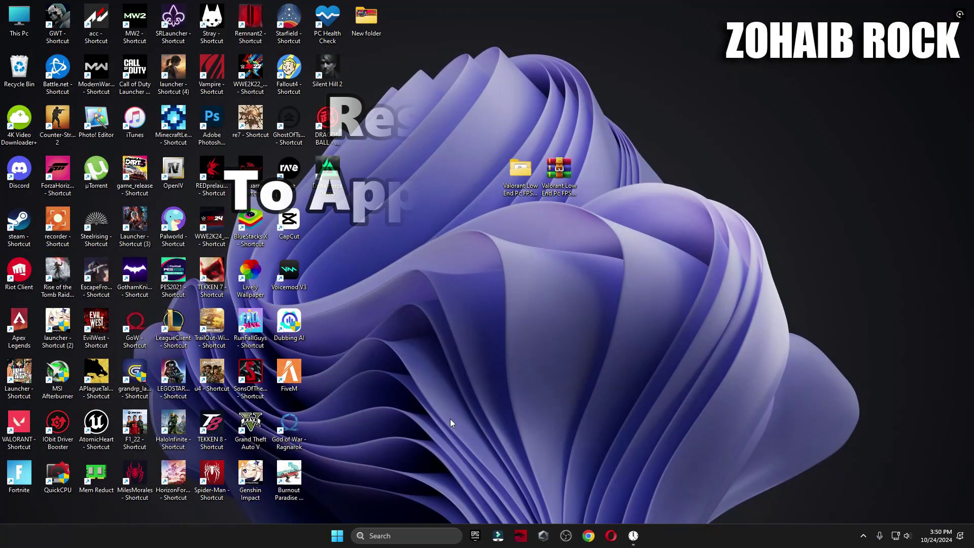
Open the power options for restarting the PC to apply the changes.
key("super")
left_click(612, 501)
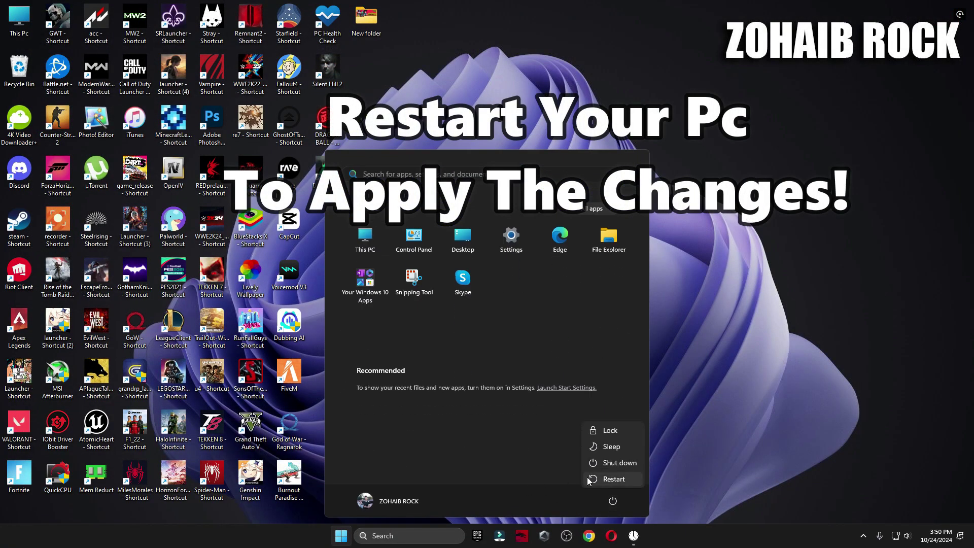